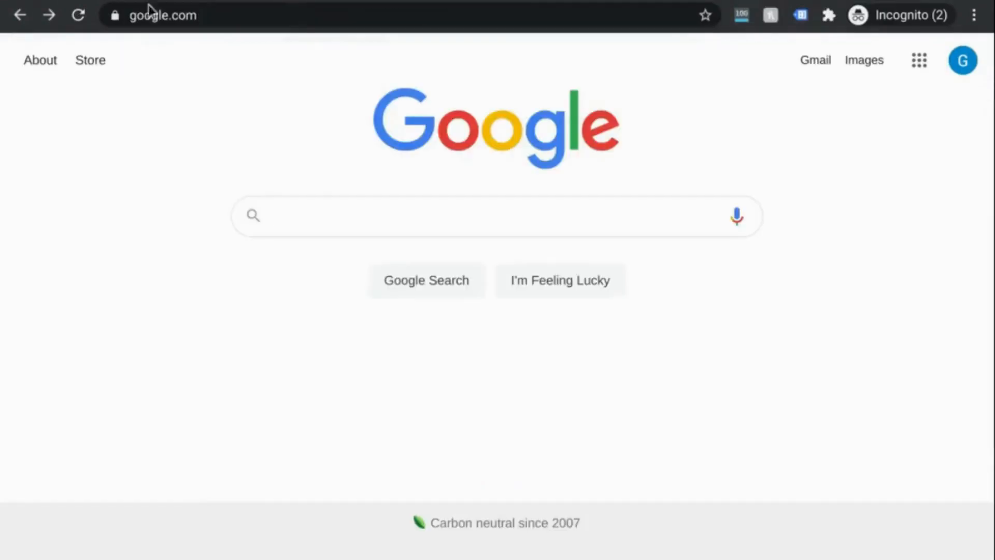
- Go to analytics.google.com and start measuring to bring up the new account setup form
left_click(139, 19)
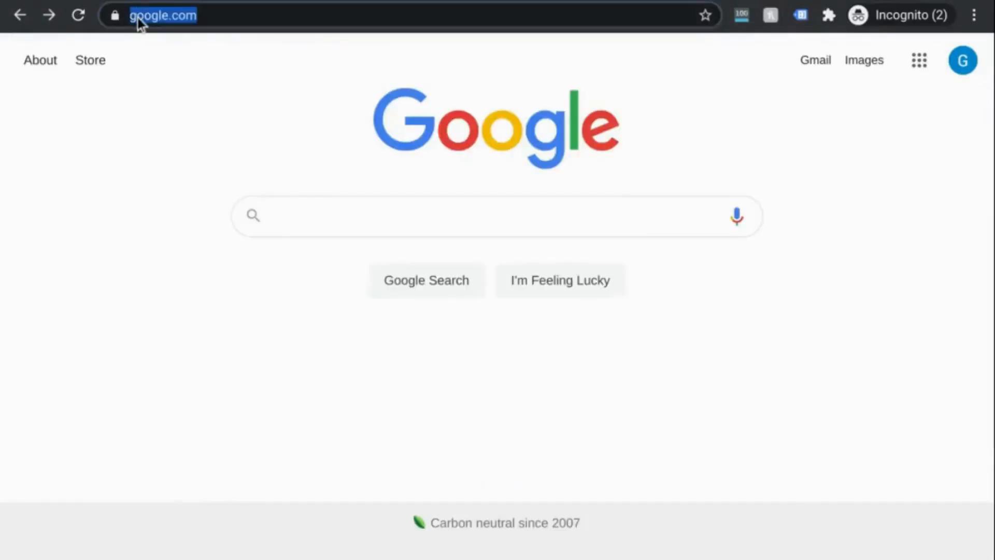
type("analytics.")
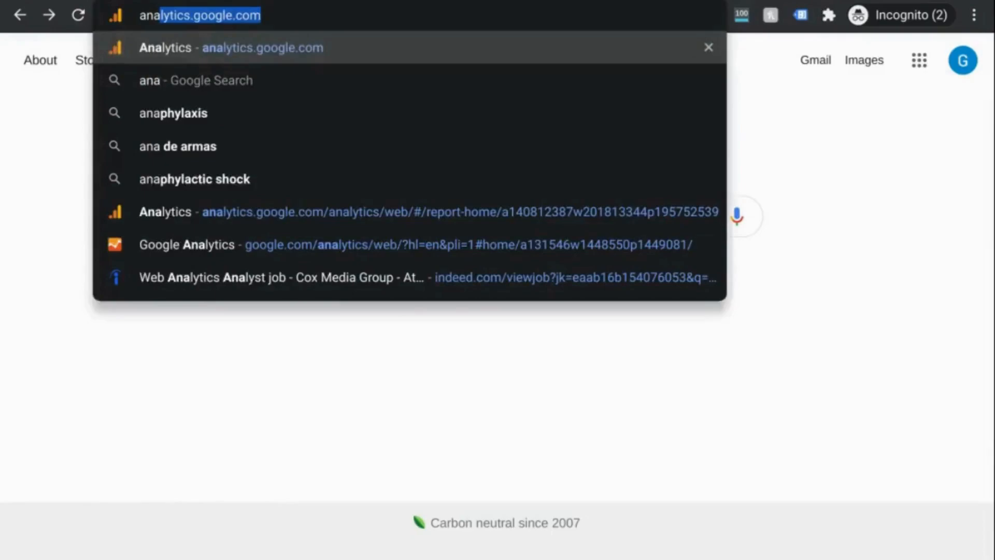
key("Return")
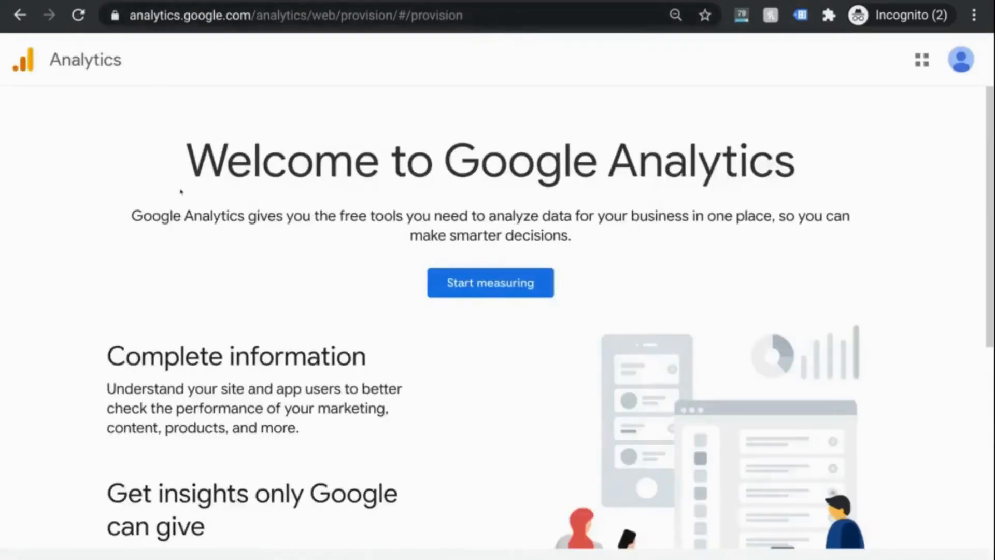
scroll(316, 200, "down", 3)
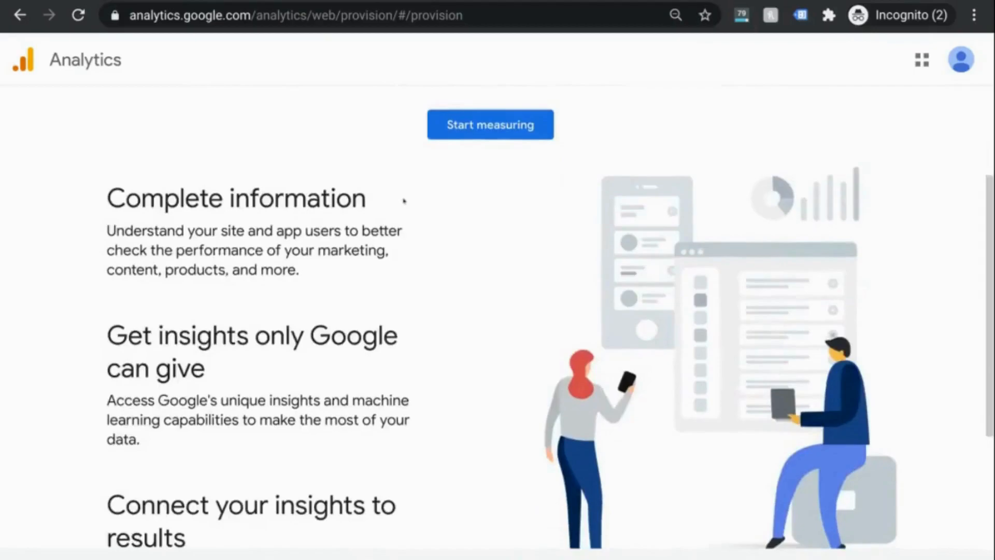
scroll(404, 200, "down", 4)
scroll(437, 202, "up", 7)
left_click(488, 288)
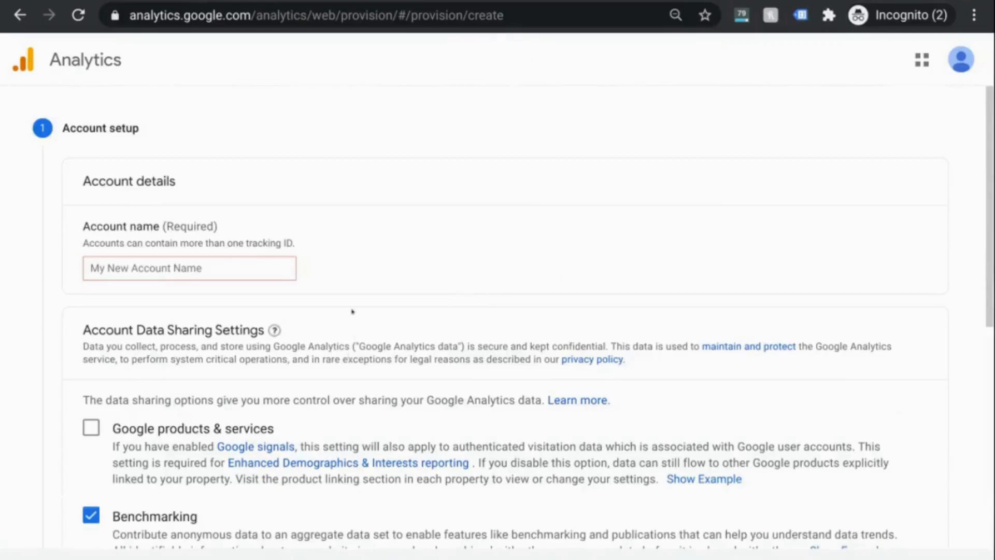
scroll(356, 125, "down", 1)
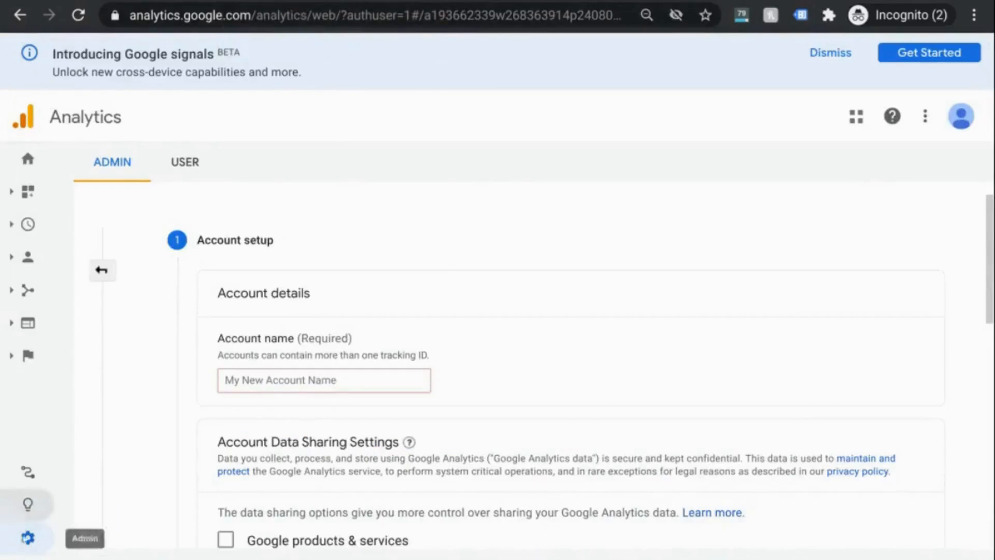
- Start creating another account from the Admin area and look through the form's data sharing options
left_click(28, 539)
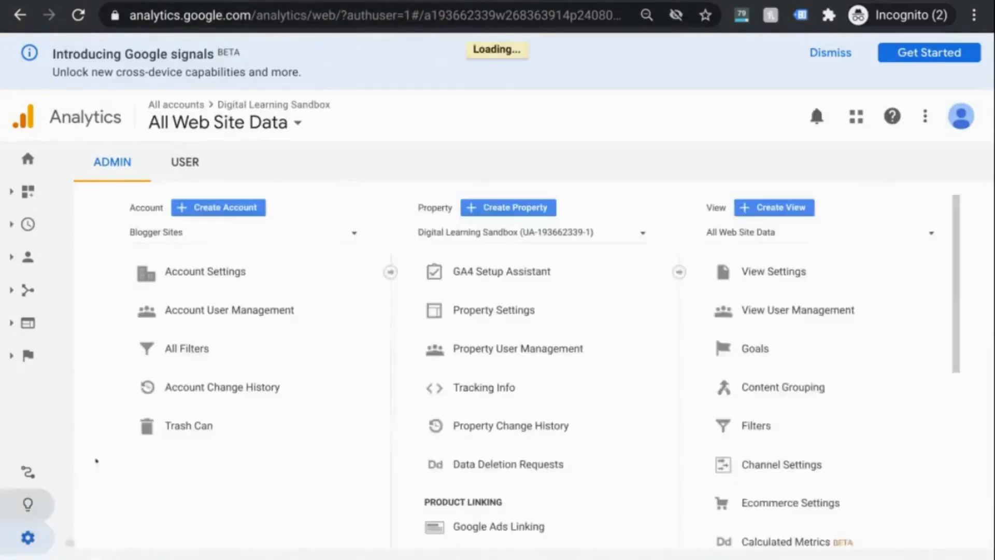
left_click(240, 208)
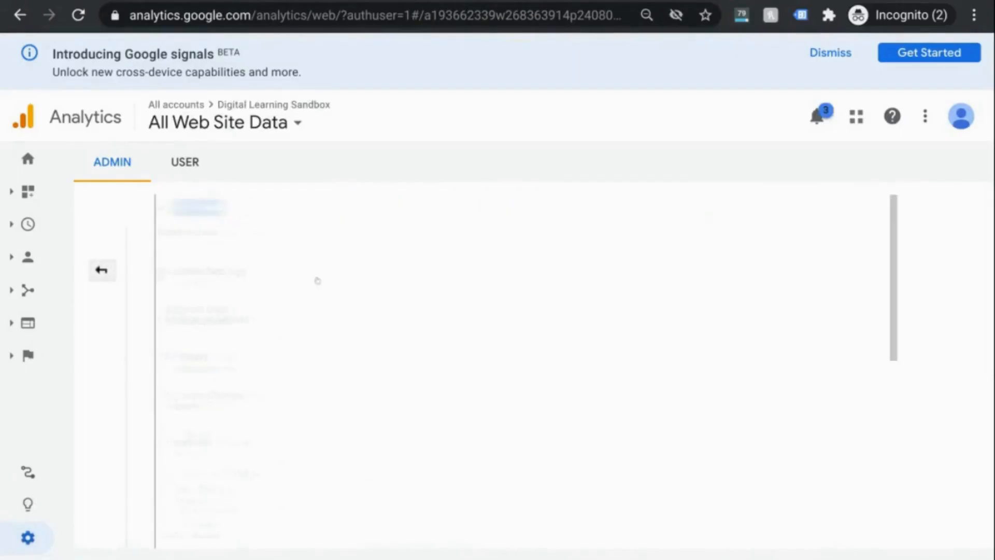
scroll(588, 287, "down", 2)
scroll(588, 289, "down", 8)
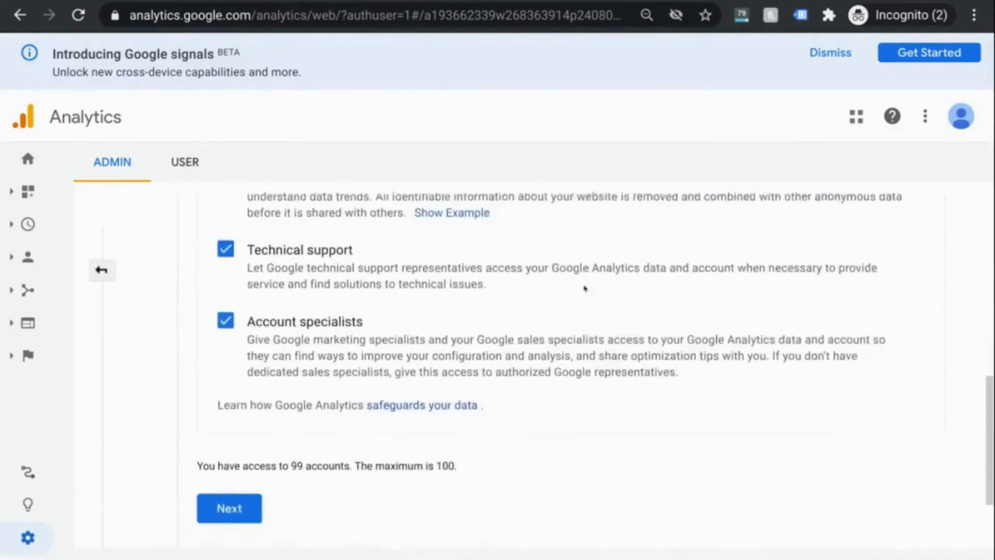
scroll(455, 285, "down", 2)
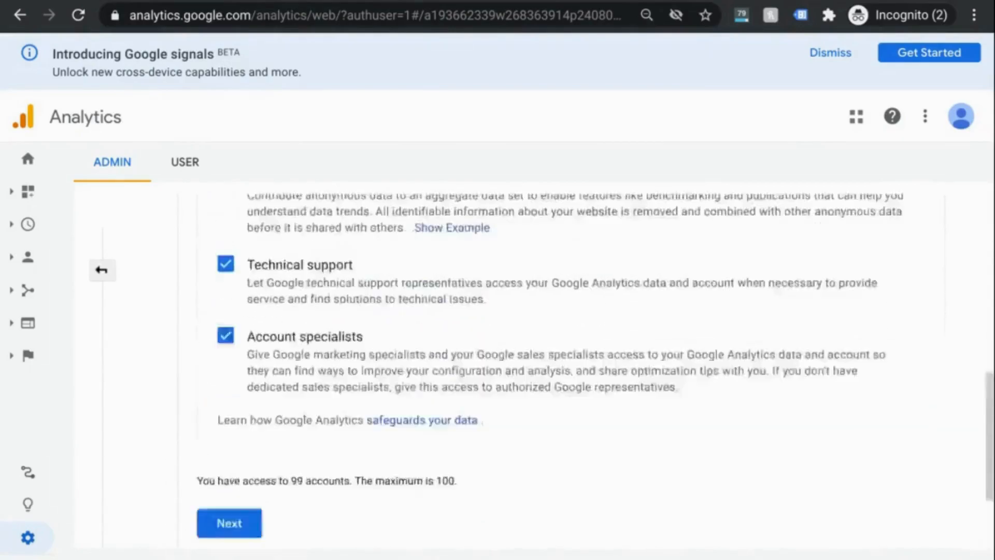
scroll(305, 311, "up", 12)
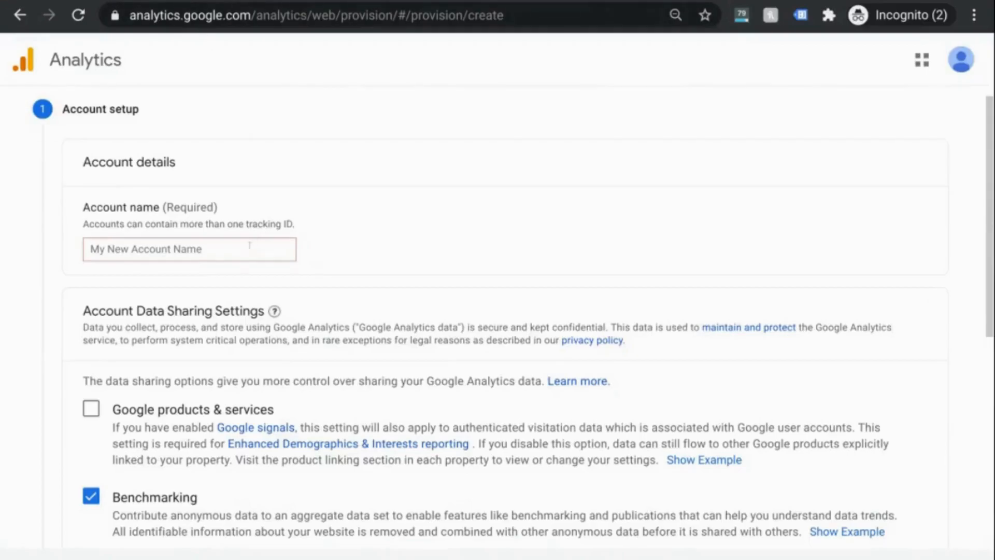
- Enter "Digital Learning Sandbox" as the new Analytics account's name
left_click(250, 244)
scroll(588, 256, "down", 3)
scroll(589, 257, "down", 3)
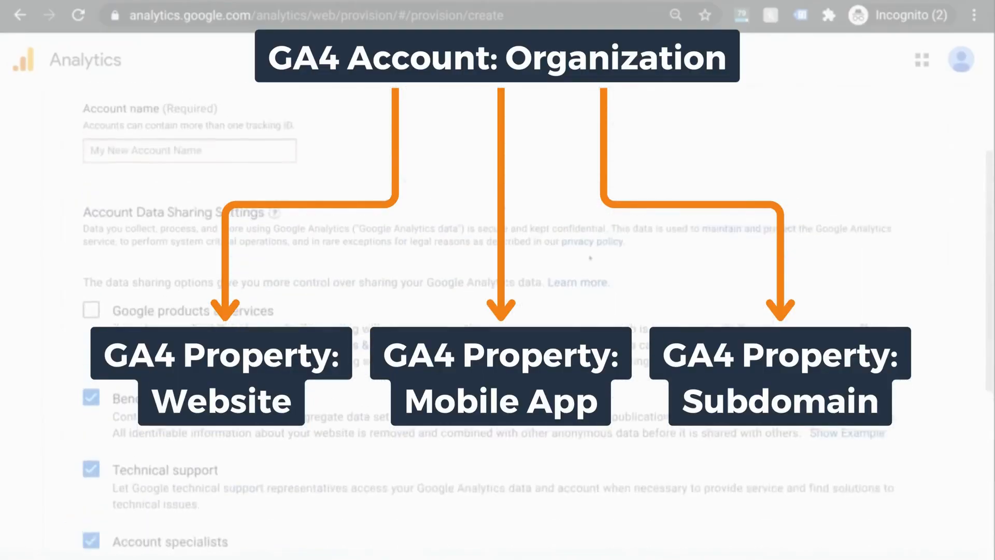
scroll(590, 258, "up", 3)
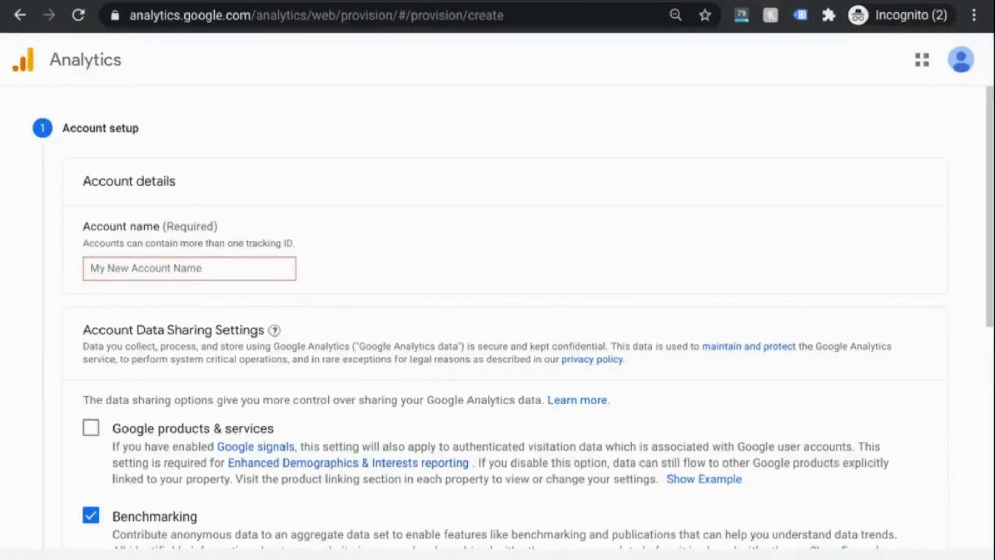
type("Digital Lemio")
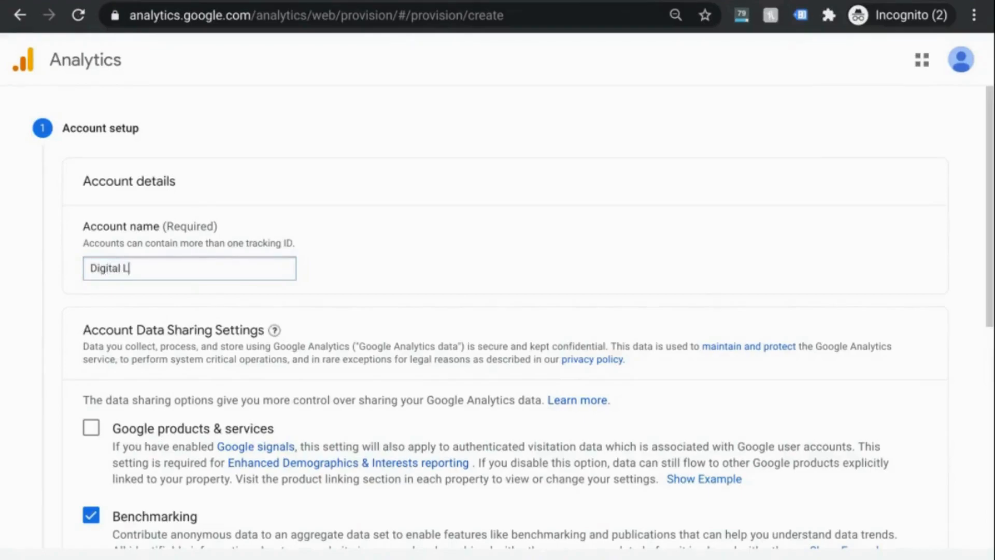
key("BackSpace")
key("BackSpace")
key("BackSpace")
type("arning Sandbox")
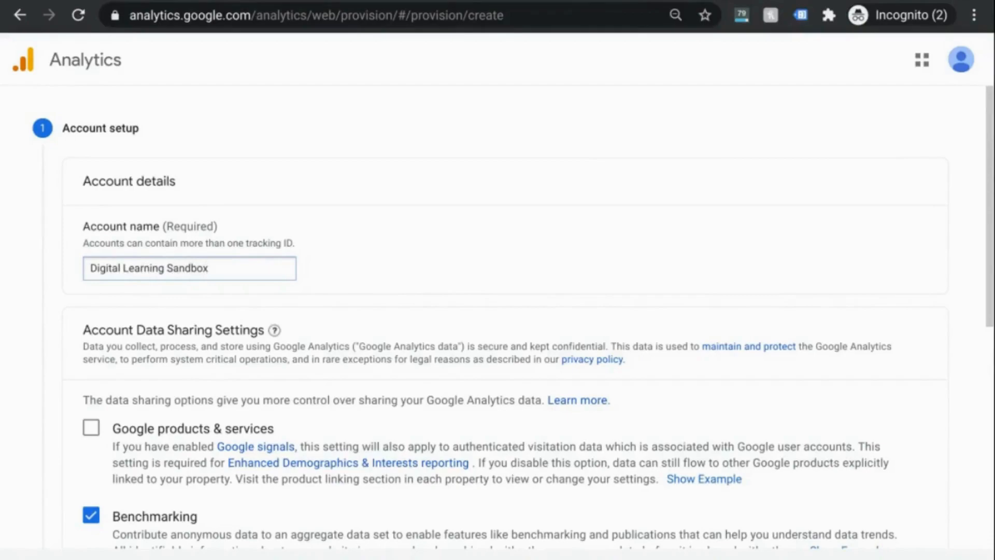
- Enable data sharing with Google products & services for the account and highlight its Enhanced Demographics & Interests reporting requirement
scroll(468, 328, "down", 1)
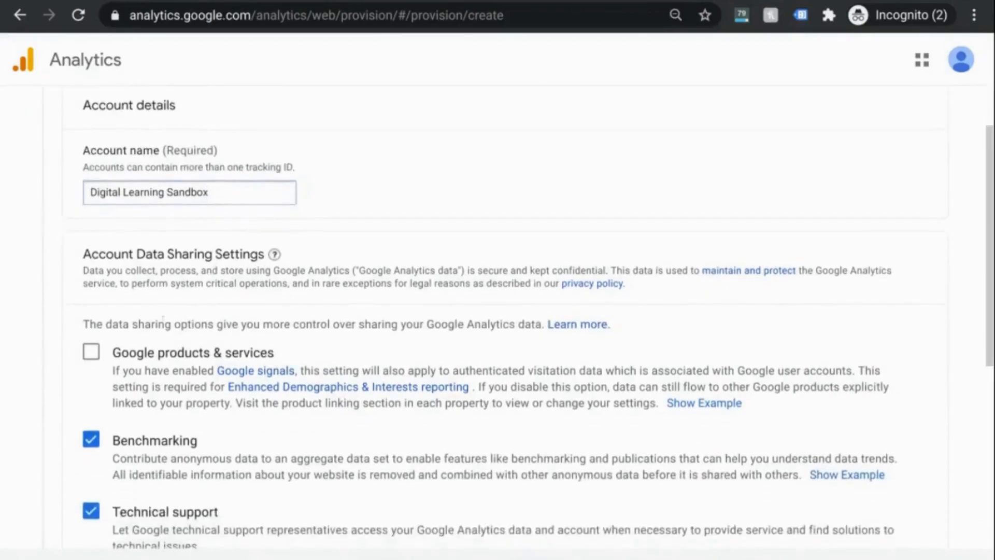
left_click(91, 352)
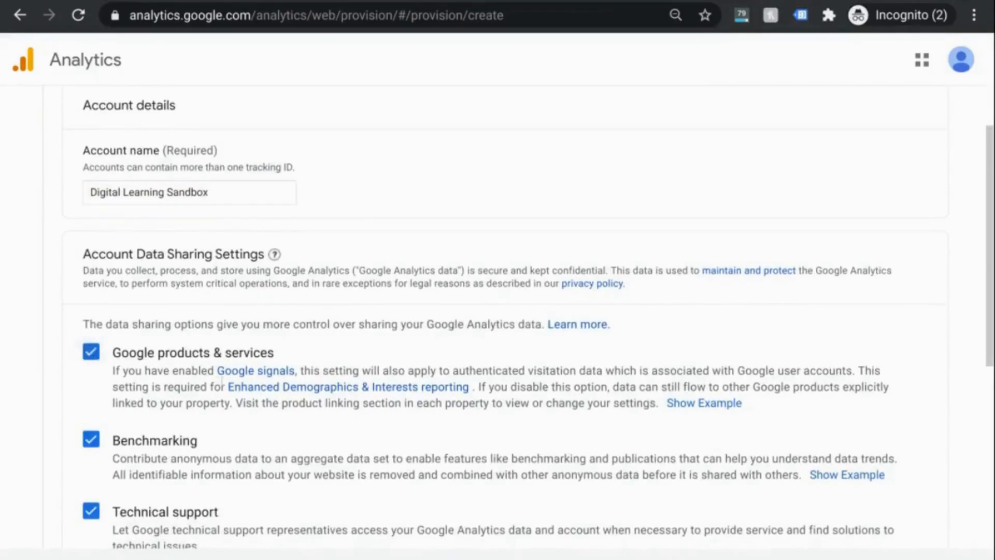
left_click_drag(226, 387, 469, 388)
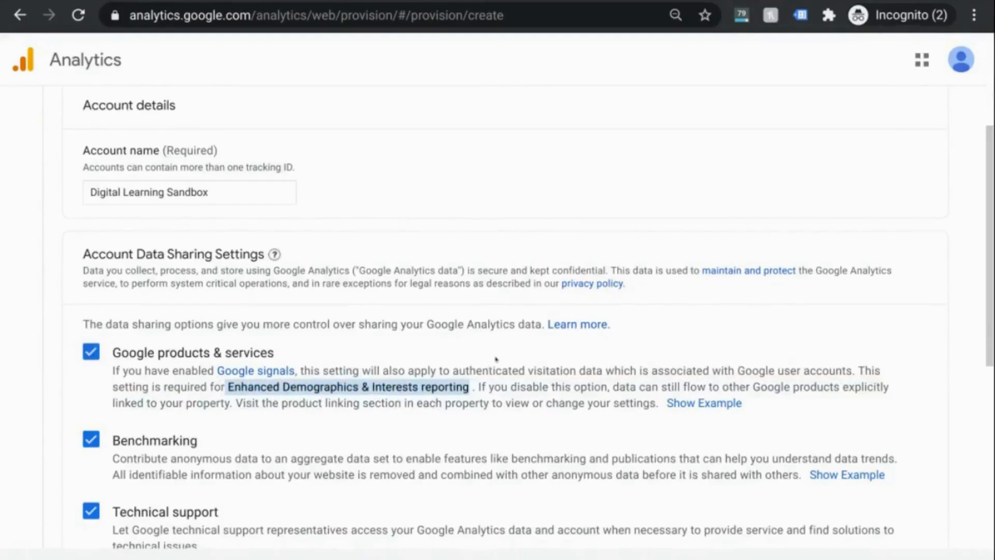
scroll(496, 359, "down", 4)
- Name the property "Digital Sandbox Website", set its reporting time zone to New York Time, and continue to the business details
type("Digital San")
type("dbox Website")
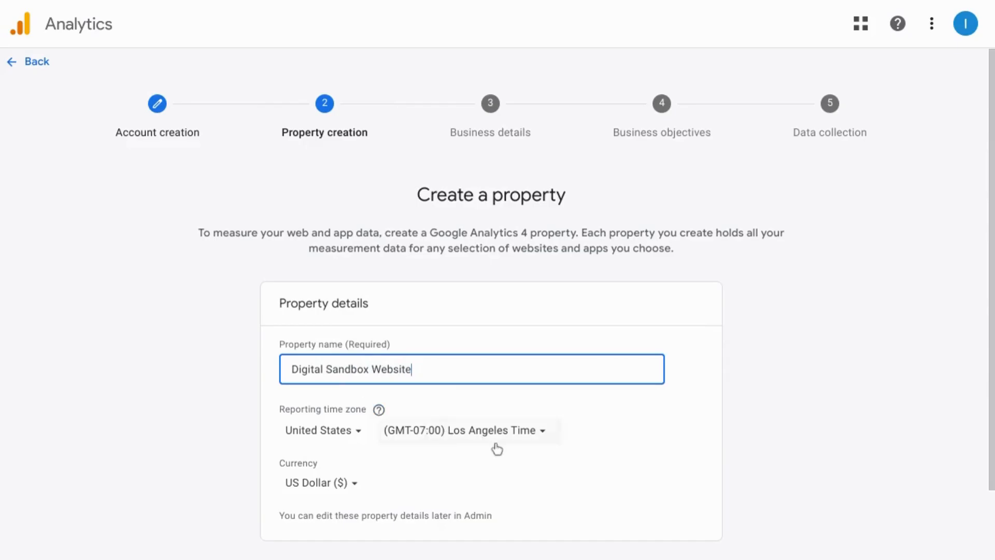
left_click(499, 445)
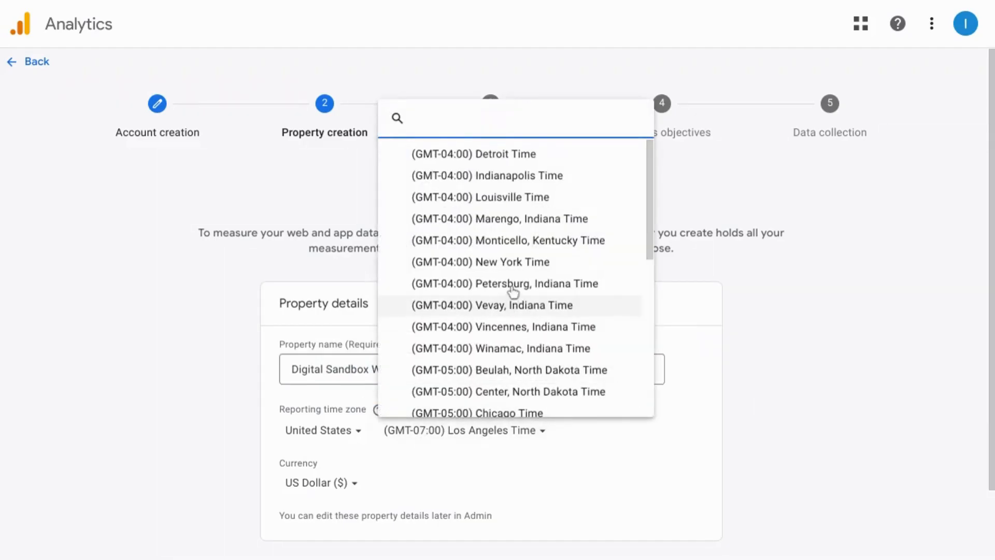
left_click(521, 264)
scroll(517, 269, "down", 2)
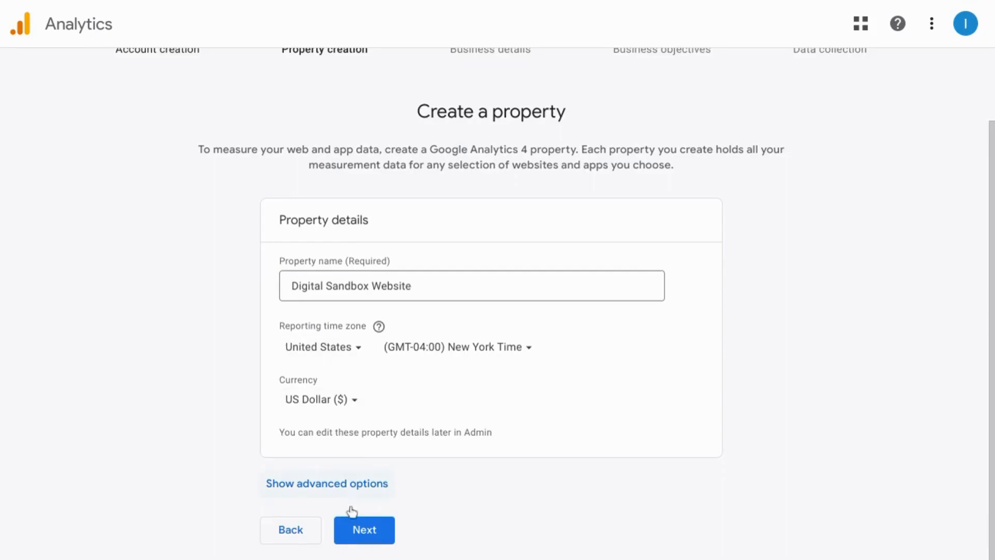
left_click(365, 534)
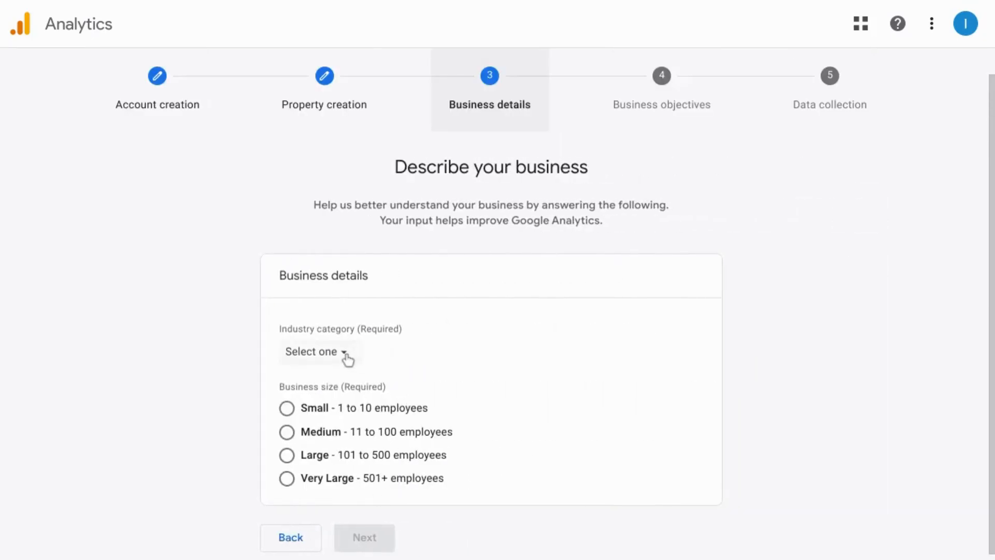
- Describe the business as Business & Industrial with a Small size of 1 to 10 employees, and continue
left_click(343, 356)
left_click(390, 163)
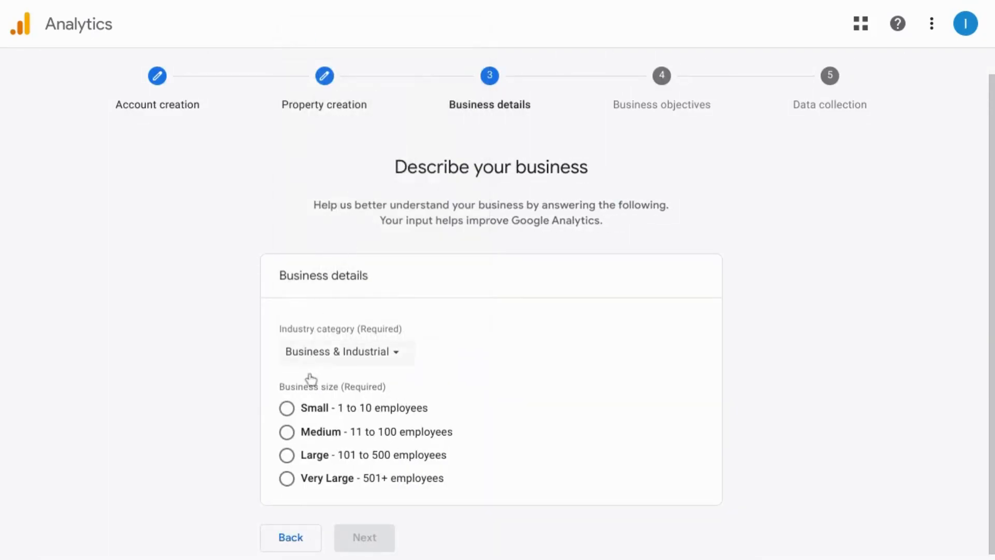
left_click(287, 409)
left_click(364, 539)
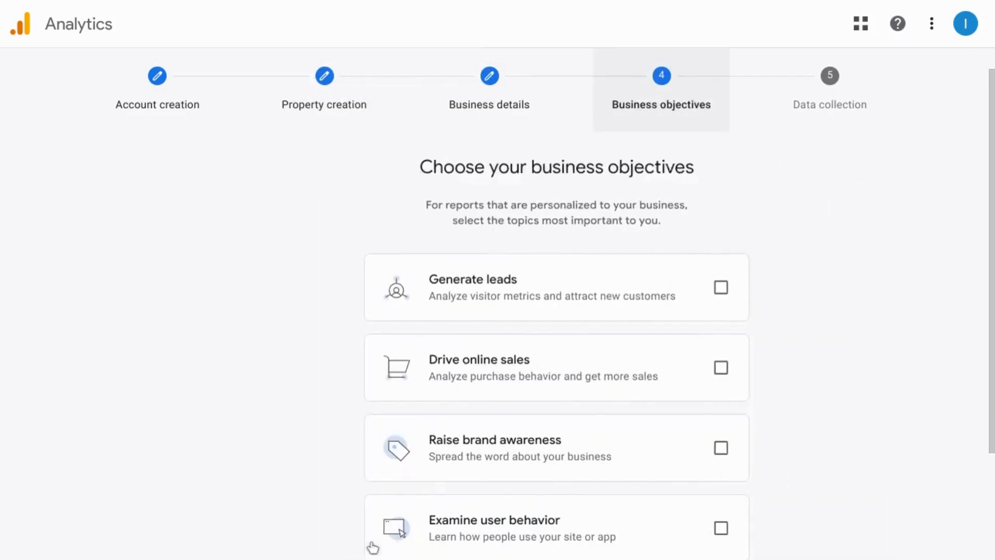
- Choose the objectives Drive online sales, Raise brand awareness and Examine user behavior, and create the property
left_click(655, 366)
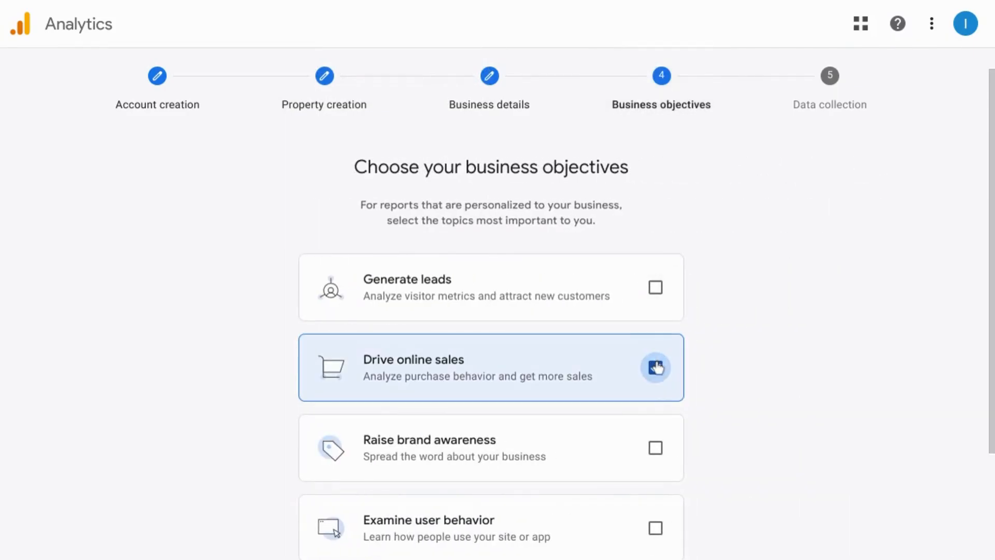
left_click(655, 448)
scroll(651, 409, "down", 3)
left_click(655, 383)
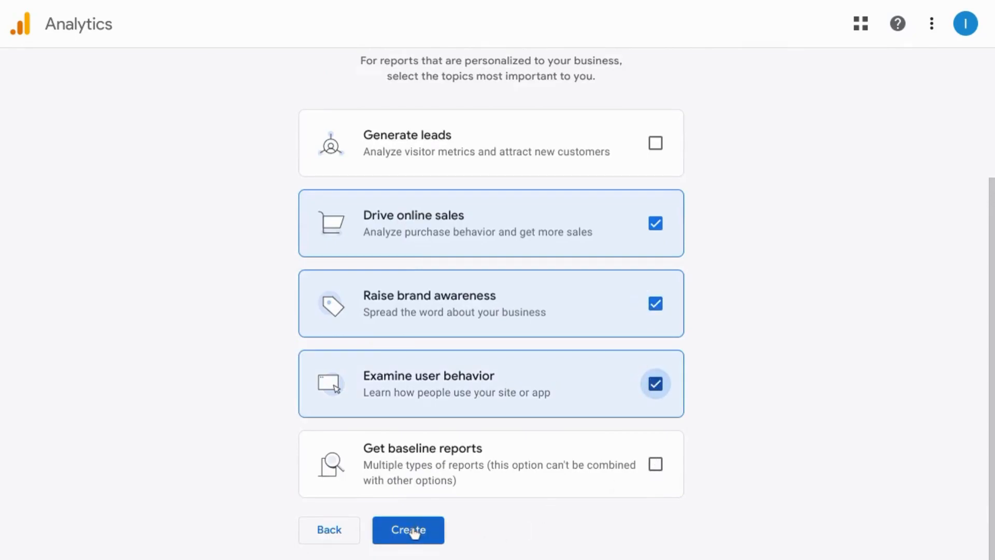
left_click(410, 529)
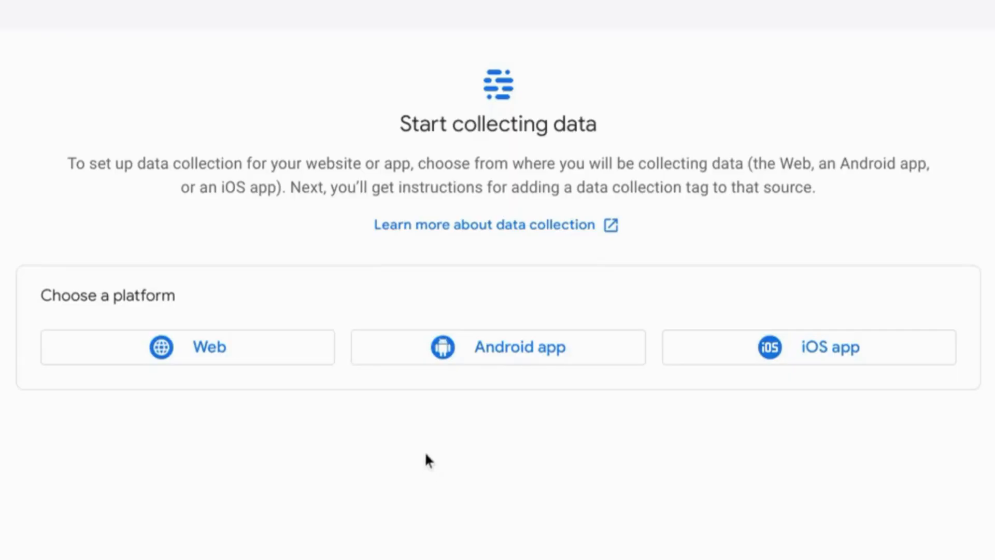
- Start a Web data stream with the website URL digital-learning-sandbox.blogspot.com/
left_click(231, 353)
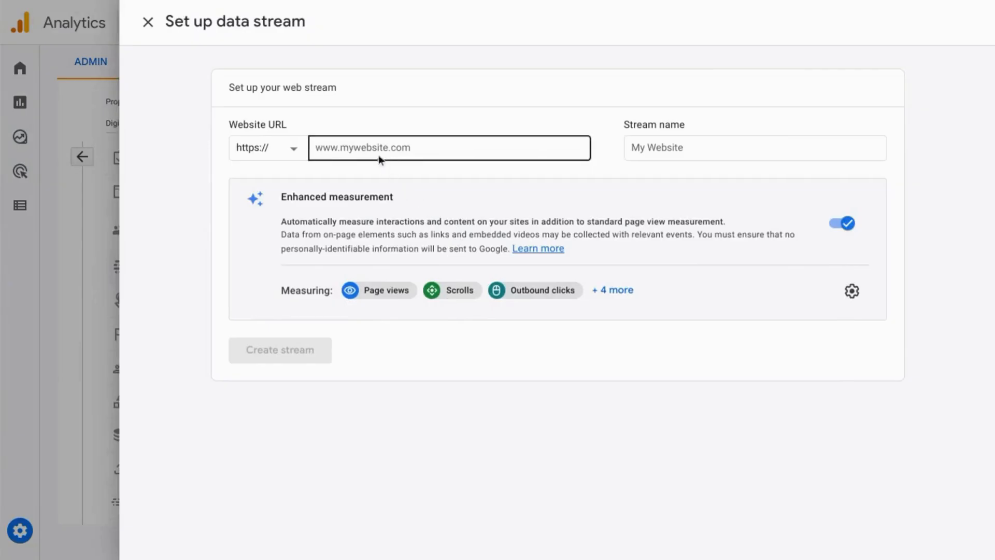
left_click(372, 149)
type("di")
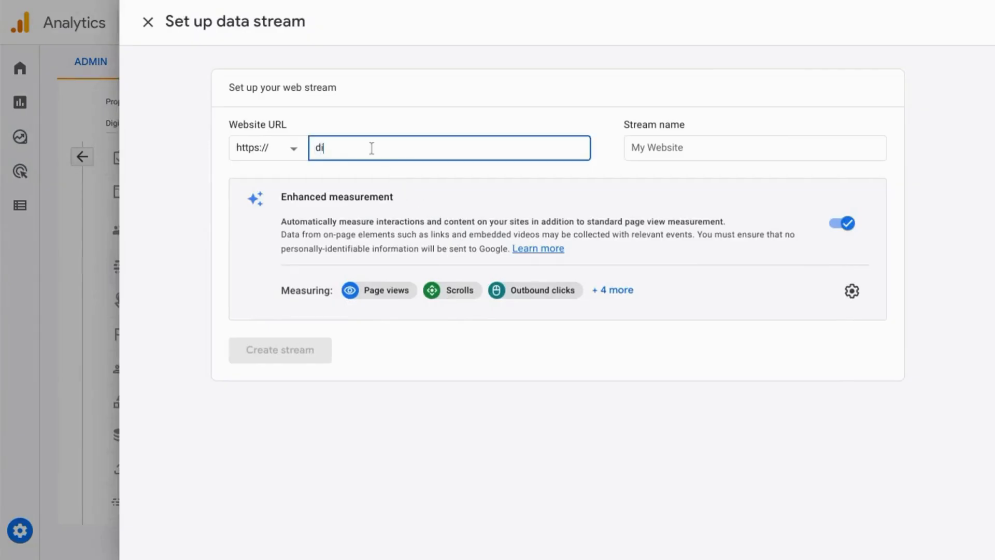
type("gital-learning-sandbox.blogspot.com/")
- Try "Digital Learning Sandbox Website" as the stream name and undo the change
left_click(648, 149)
triple_click(647, 150)
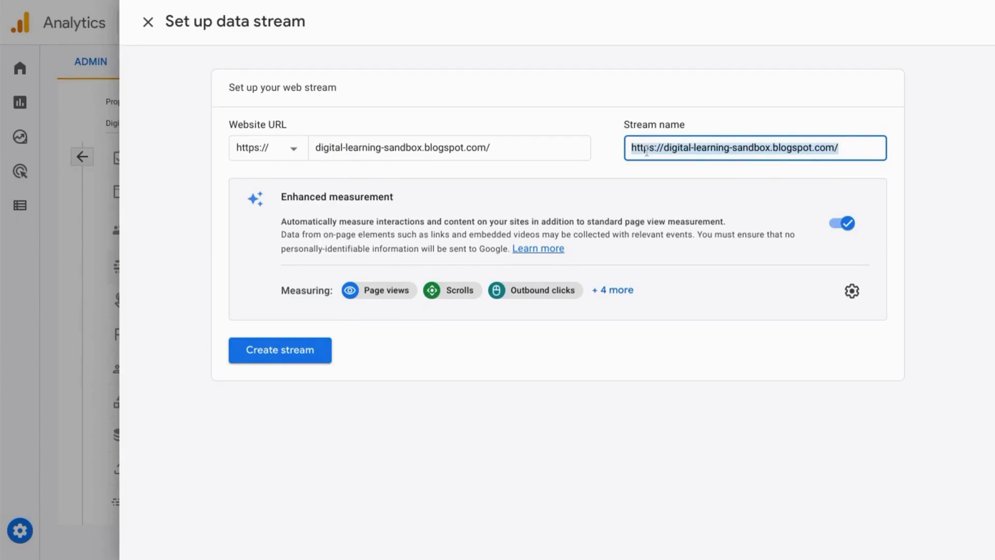
type("Digital Sa")
key("BackSpace")
key("BackSpace")
type("Learning")
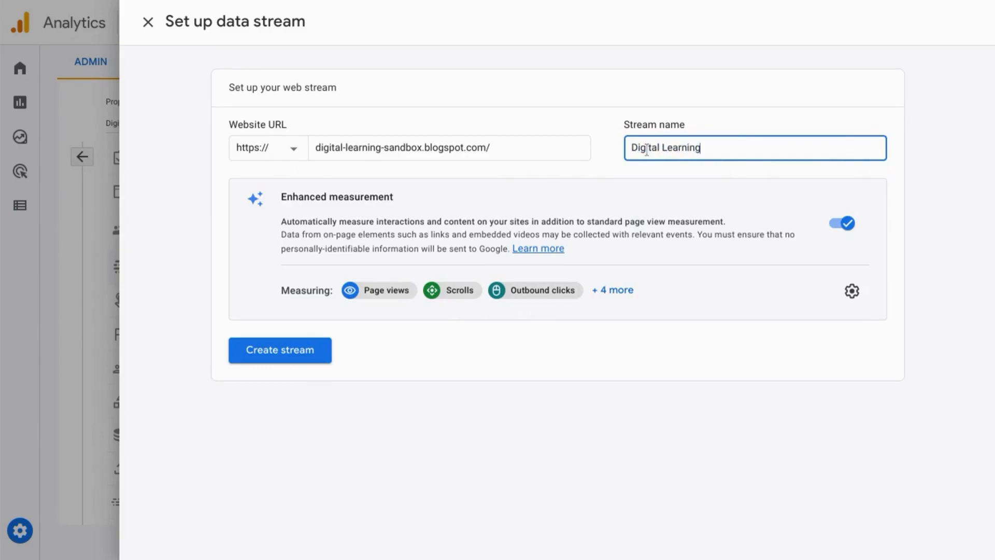
type(" Sandbox Website")
key("super+z")
key("super+z")
key("super+z")
left_click(596, 172)
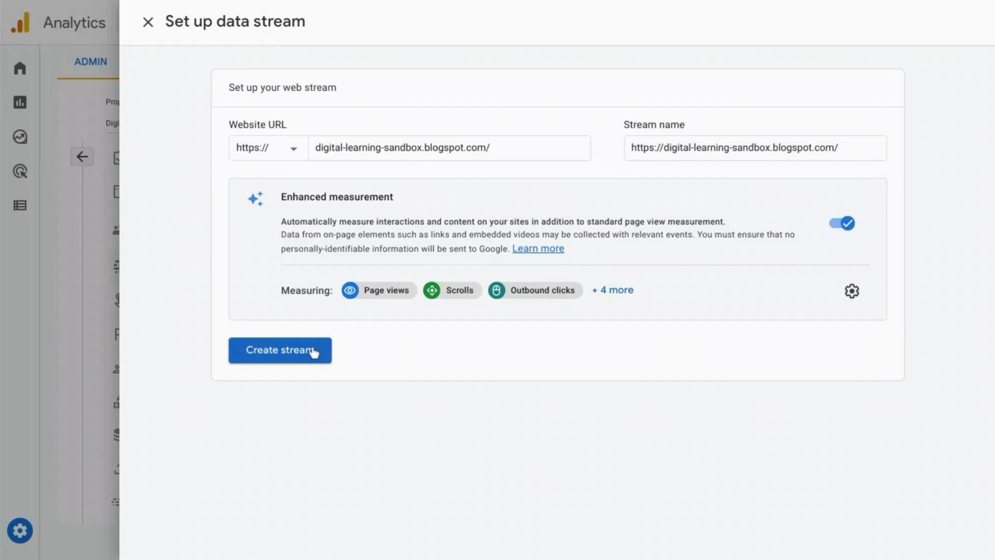
- Review the enhanced measurement events, close them without saving, and create the web stream
left_click(852, 291)
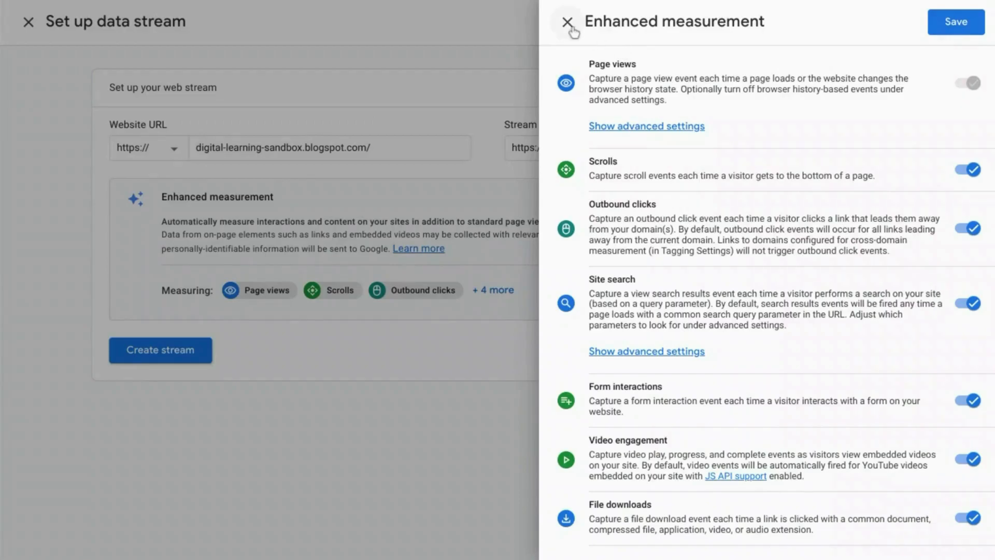
left_click(567, 23)
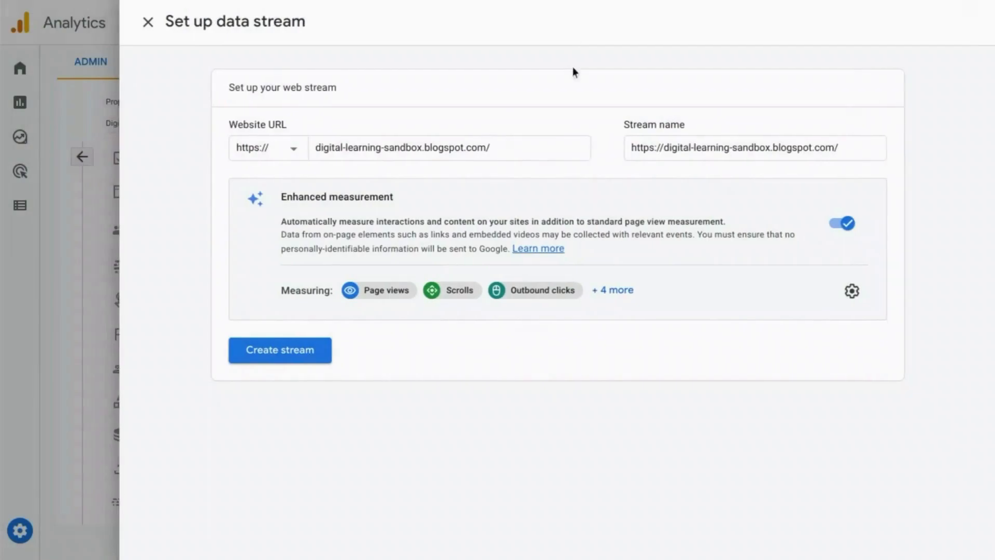
left_click(288, 357)
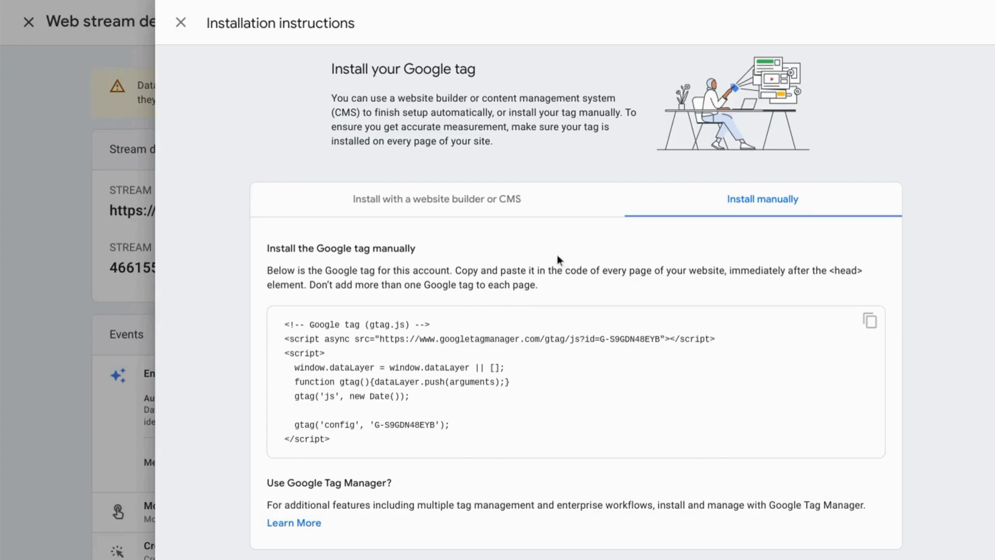
- Choose Site Kit plugin as the website platform and read through its Google tag installation instructions
left_click(428, 206)
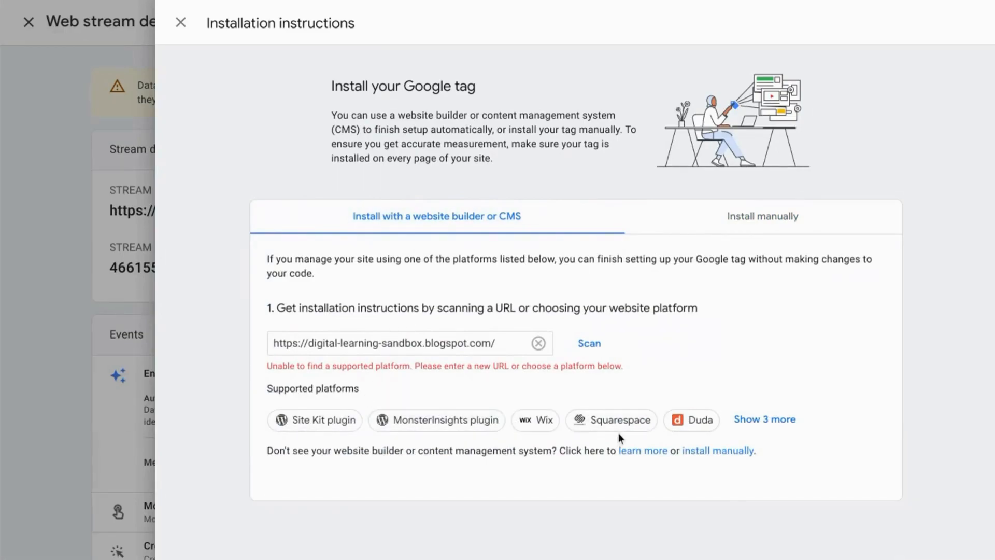
left_click(748, 421)
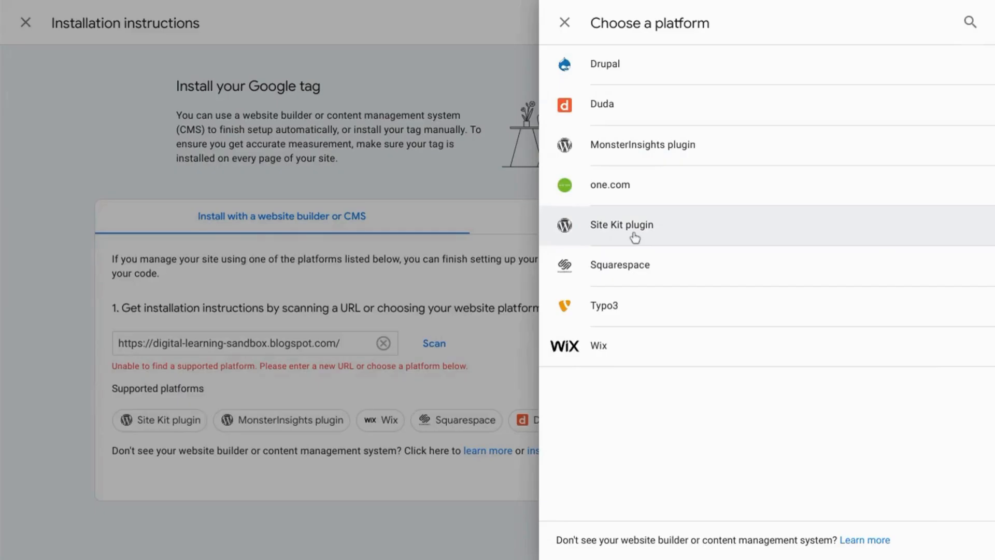
left_click(634, 237)
scroll(510, 383, "down", 4)
scroll(510, 382, "up", 1)
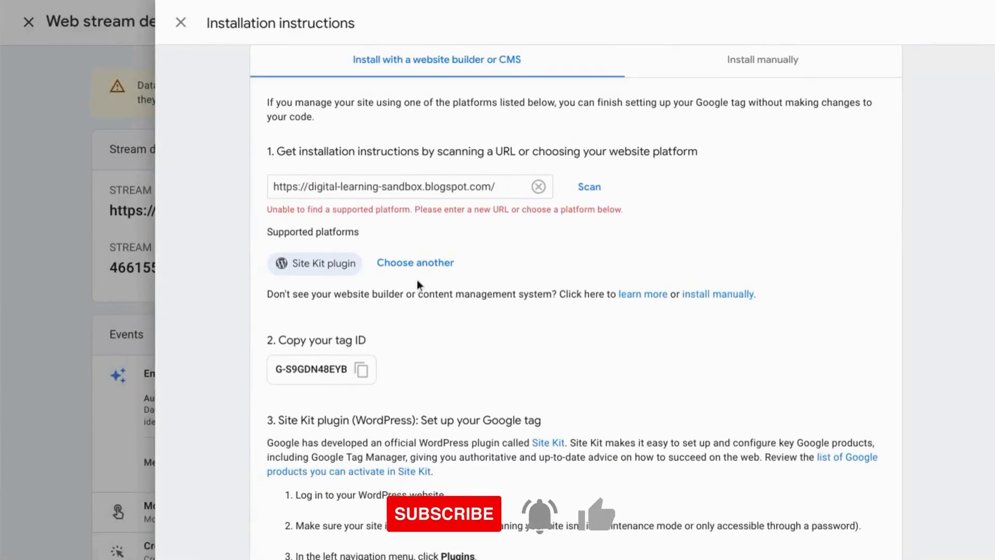
scroll(418, 283, "down", 3)
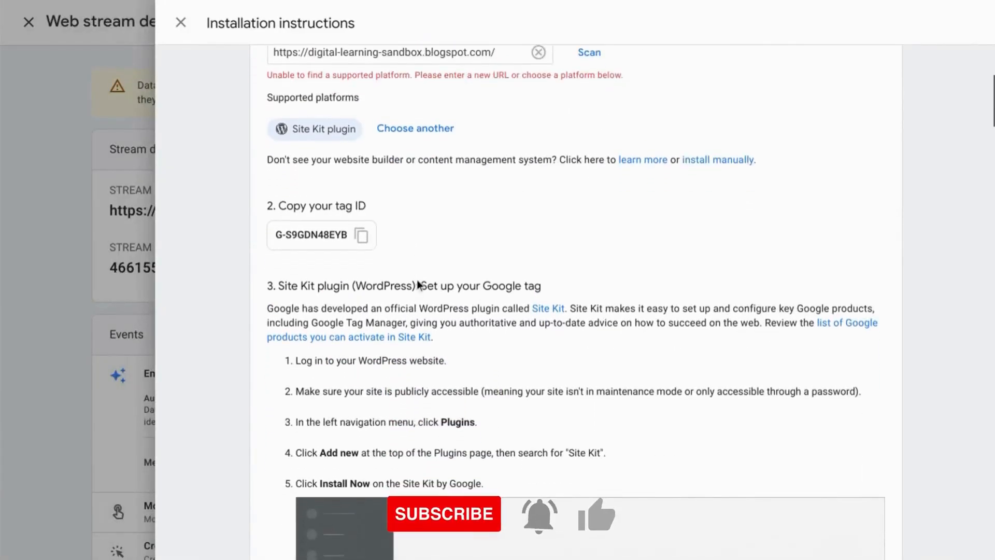
scroll(416, 196, "down", 6)
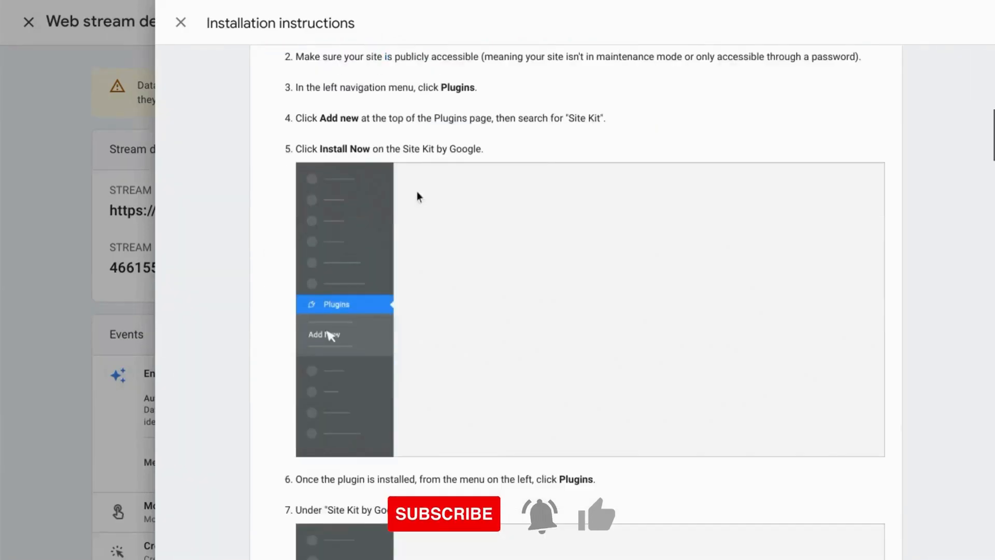
scroll(417, 193, "down", 5)
scroll(418, 196, "down", 15)
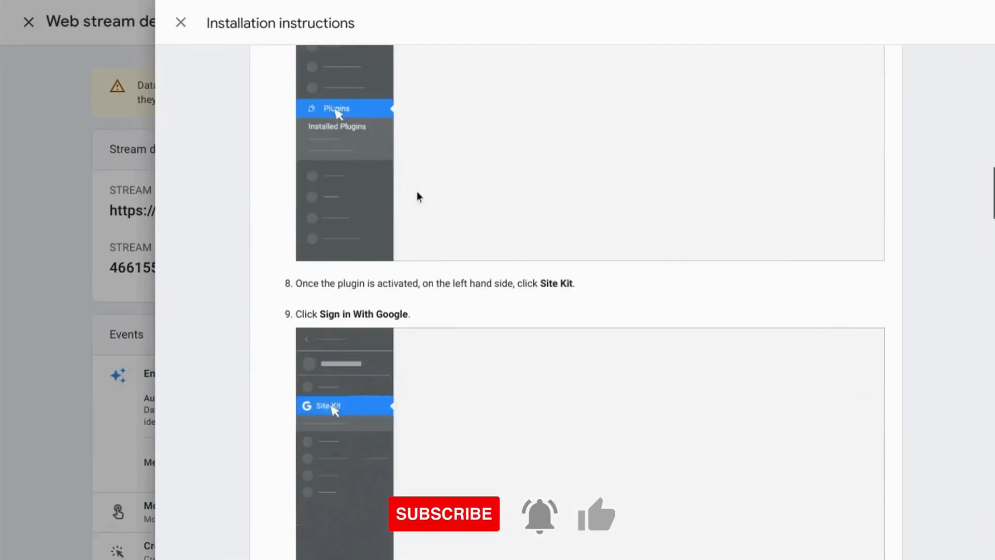
scroll(417, 196, "down", 20)
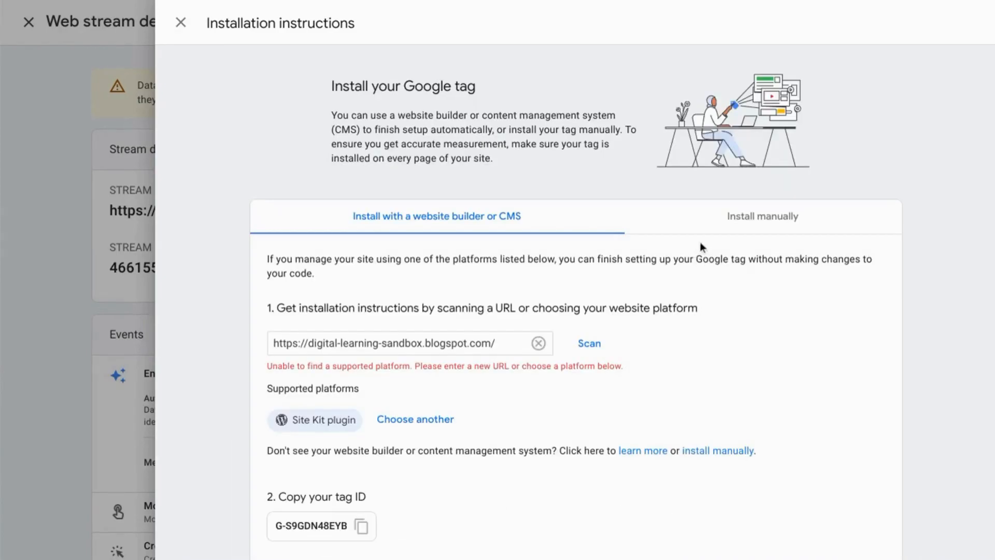
- Copy the Google tag code from the manual installation instructions
left_click(752, 221)
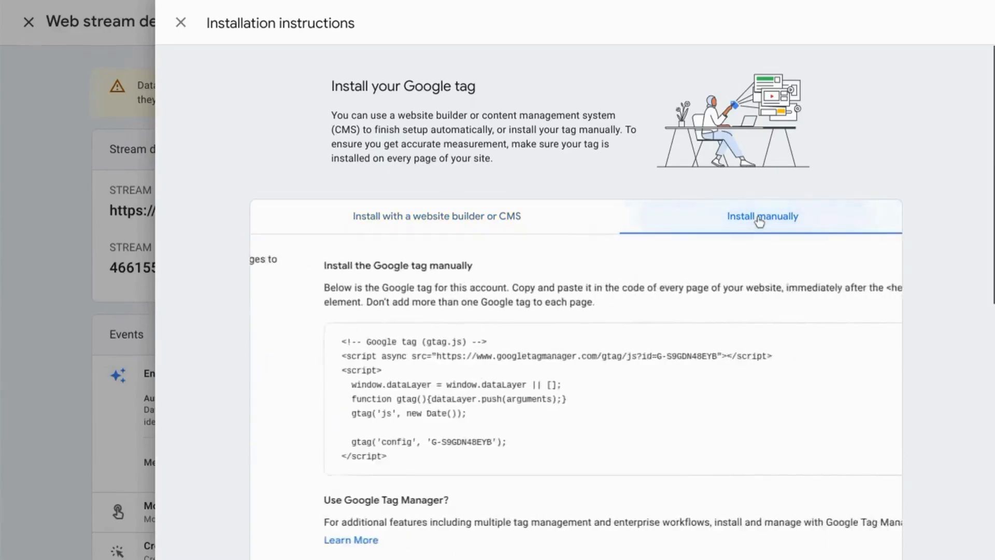
scroll(553, 283, "down", 1)
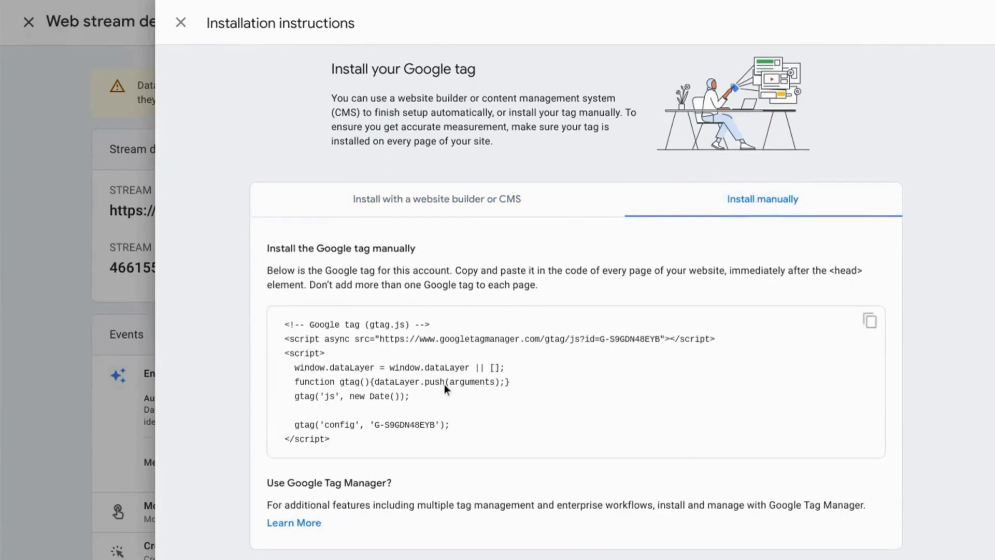
left_click(870, 321)
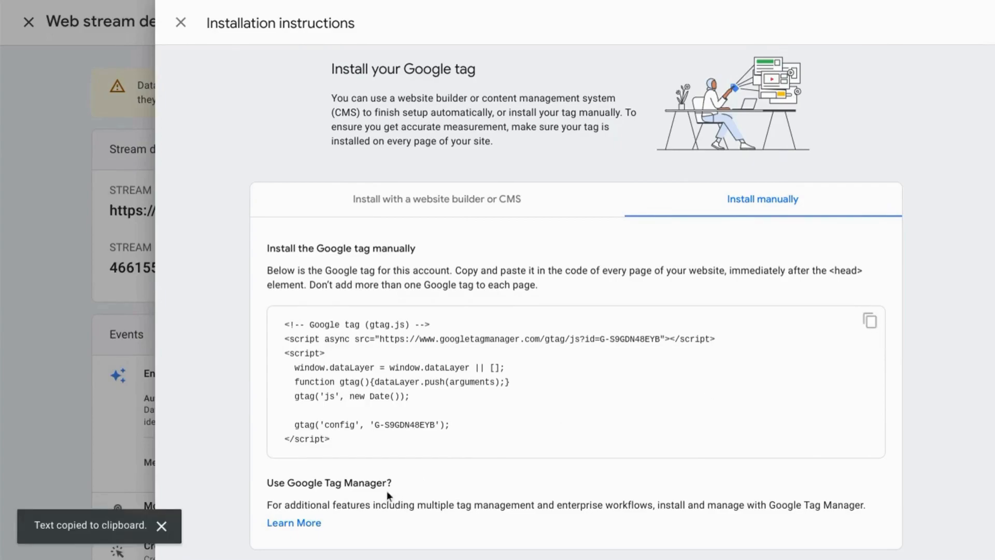
- Look through the Tag Manager help guide and its article on configuring Google Analytics 4 tags in Google Tag Manager
left_click(302, 523)
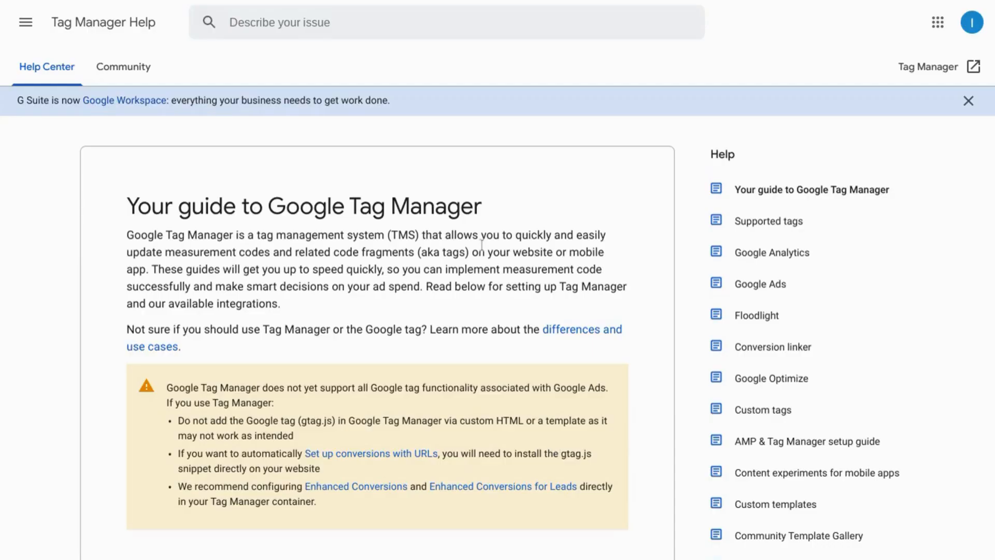
scroll(408, 202, "down", 9)
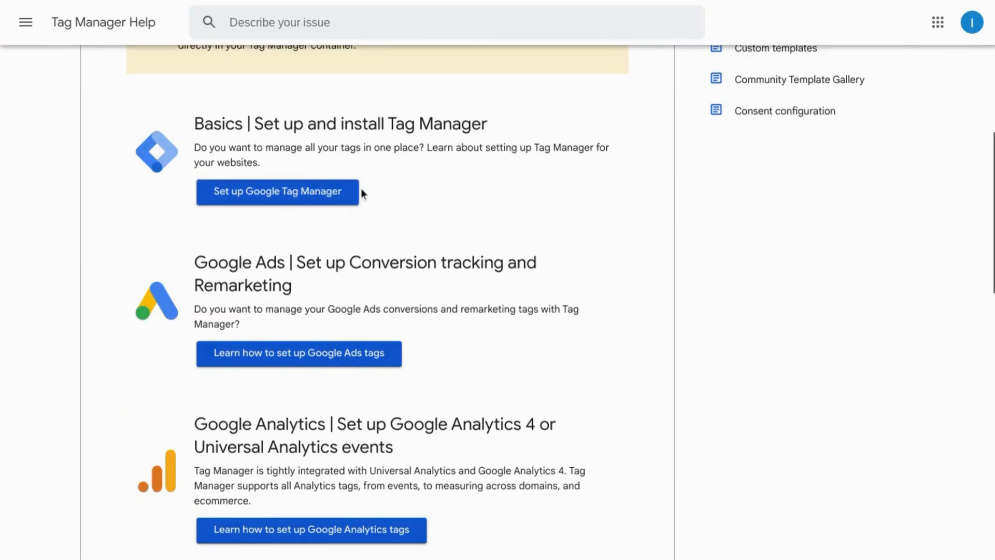
scroll(362, 189, "down", 7)
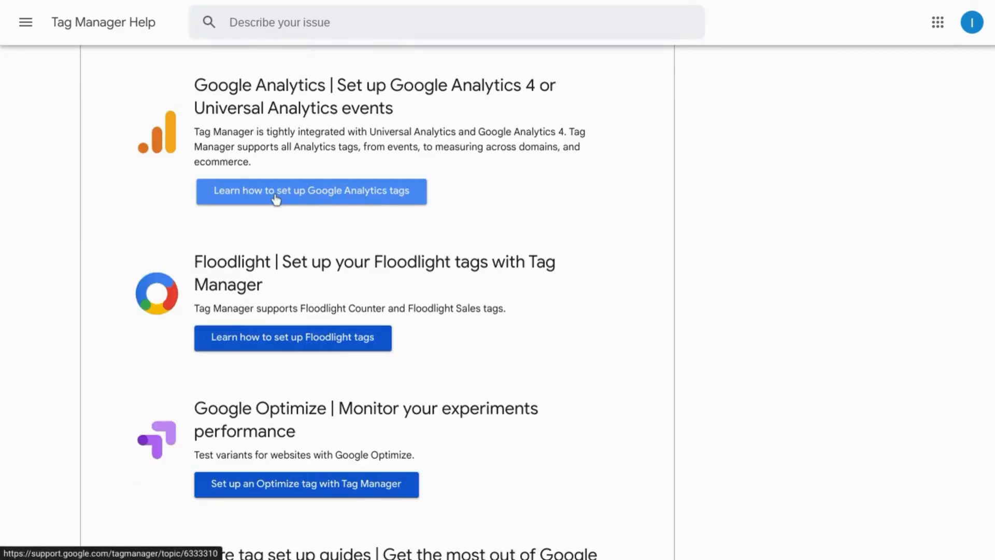
left_click(313, 193)
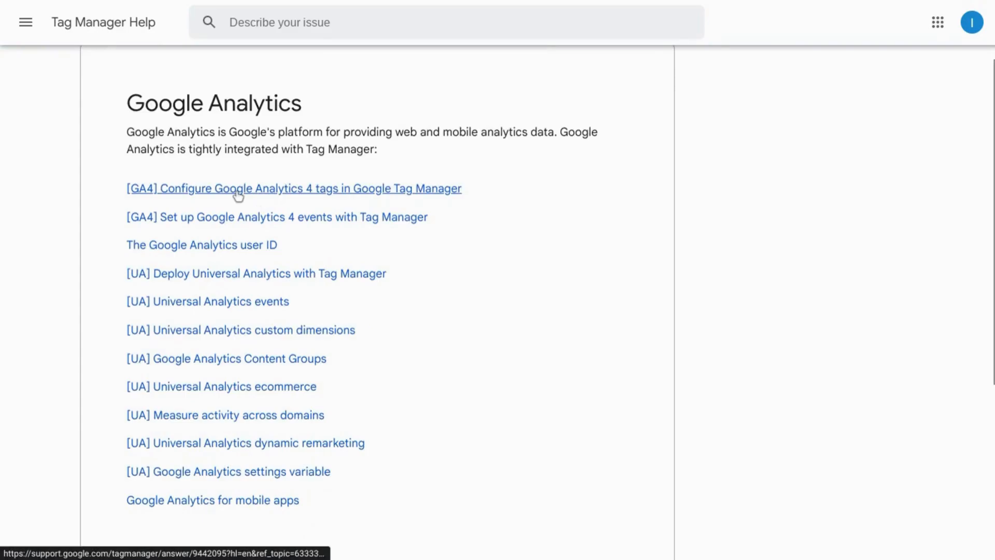
left_click(299, 191)
scroll(383, 195, "down", 1)
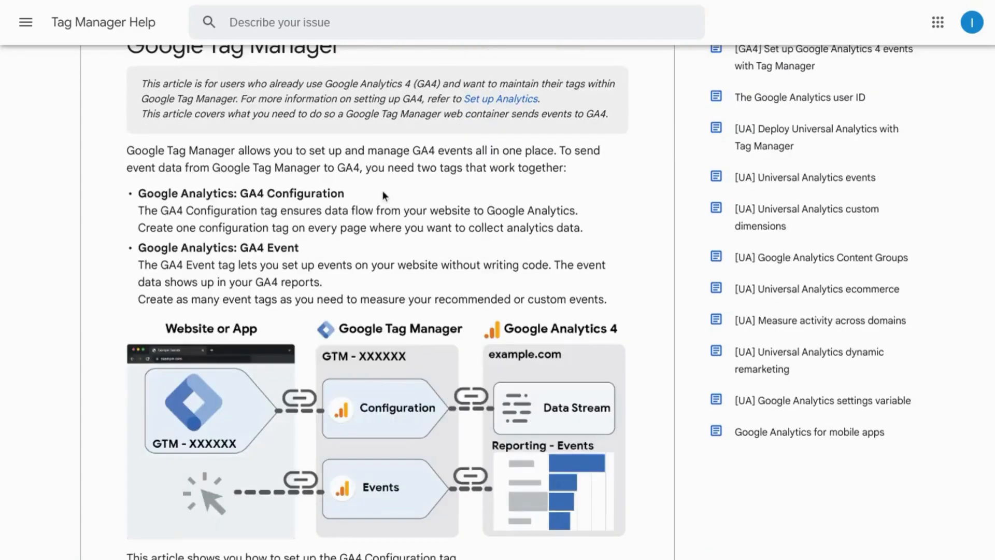
scroll(382, 193, "down", 12)
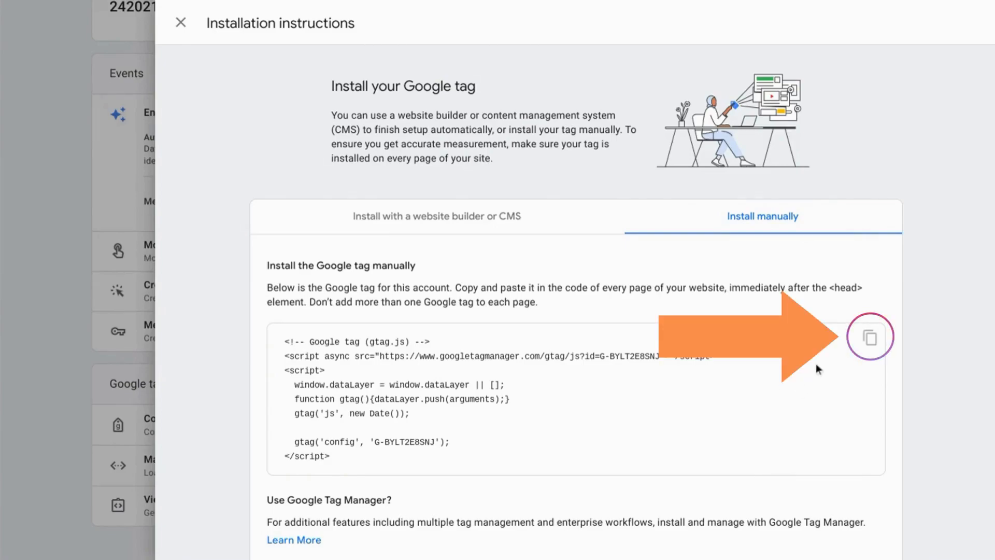
- Copy the Google tag code and paste it on a new line directly after the opening <head> tag in the website's HTML
left_click(869, 337)
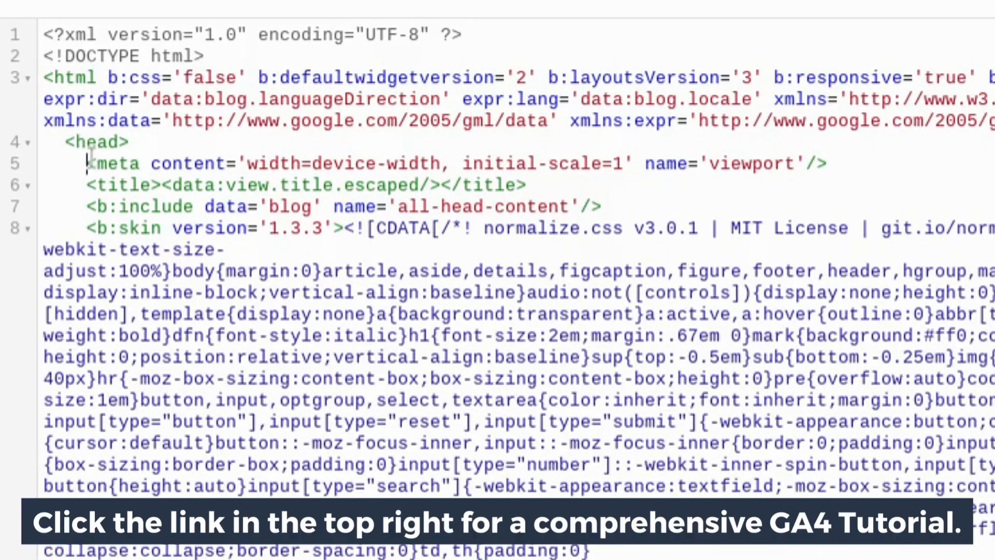
key("Return")
key("Up")
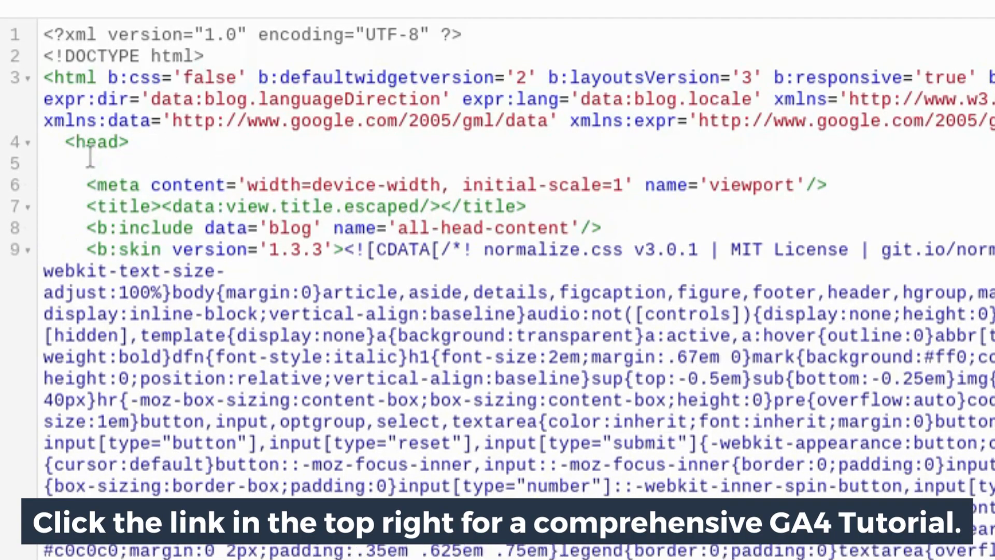
key("ctrl+v")
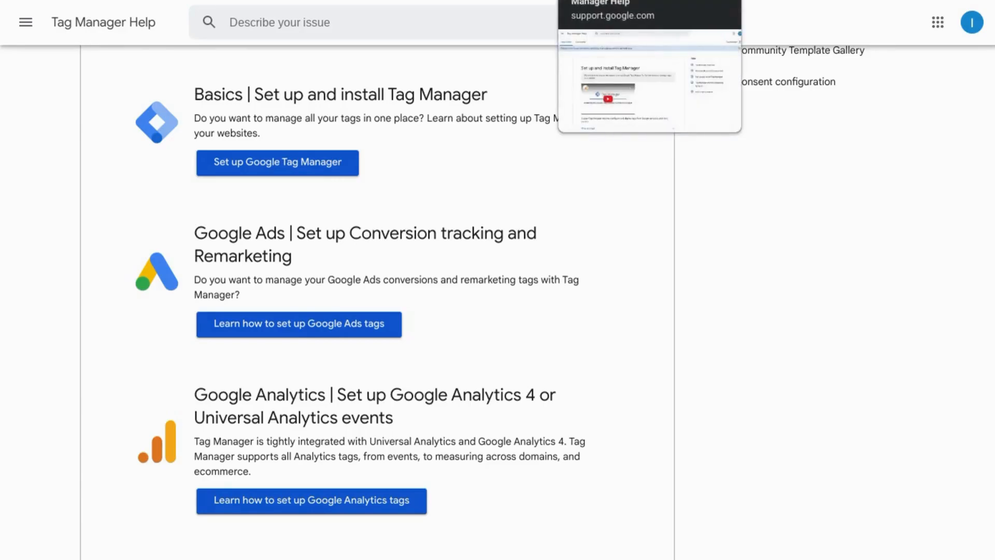
- Read the help article Set up and install Tag Manager, including how to create a new account and container
left_click(575, 1)
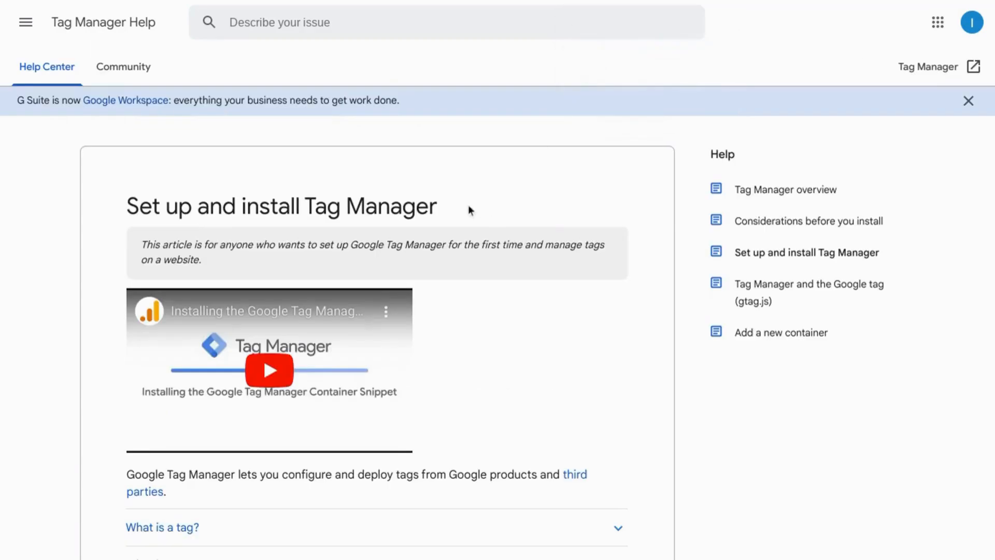
scroll(469, 206, "down", 4)
scroll(469, 206, "down", 2)
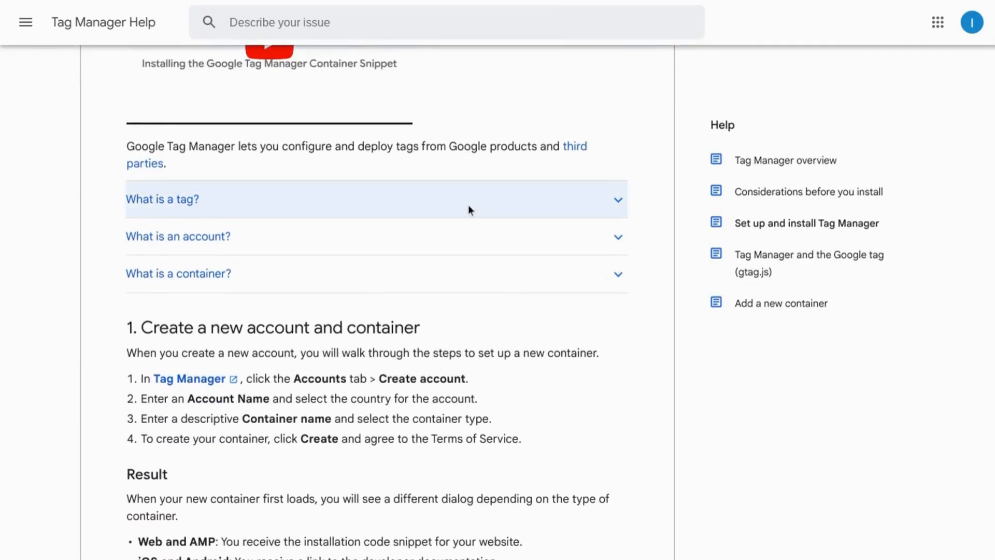
scroll(468, 209, "down", 2)
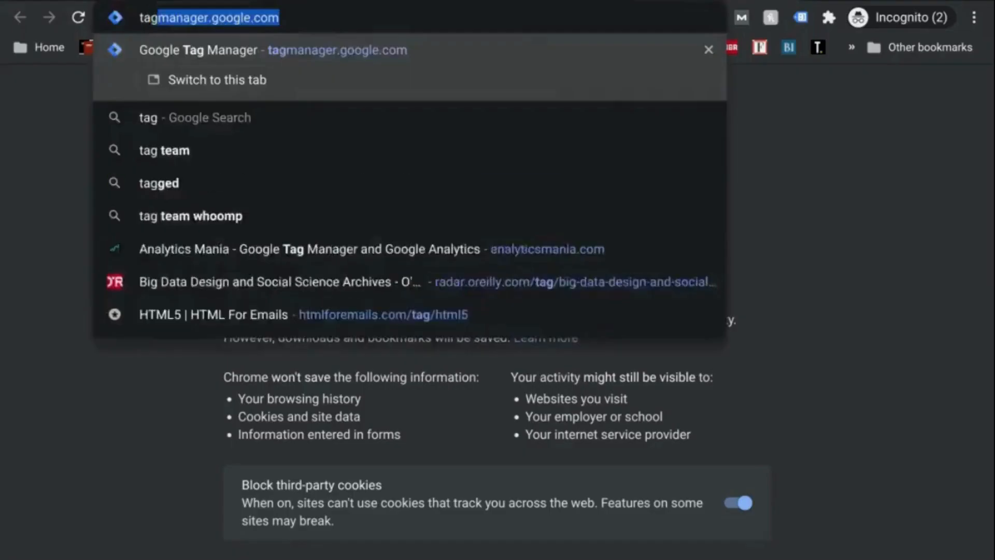
- Go to the Google Tag Manager website at tagmanager.google.com
type("aga")
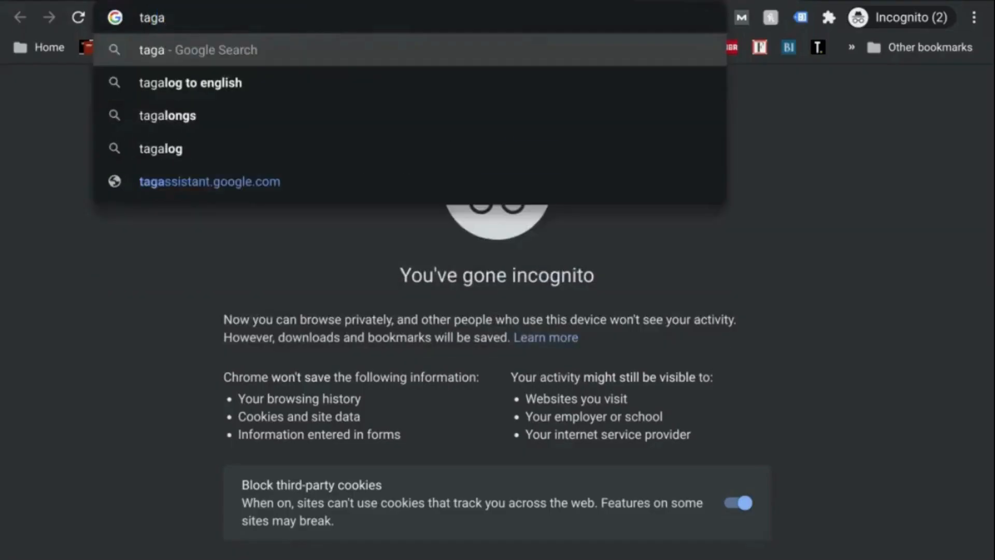
key("BackSpace")
type("m")
key("Return")
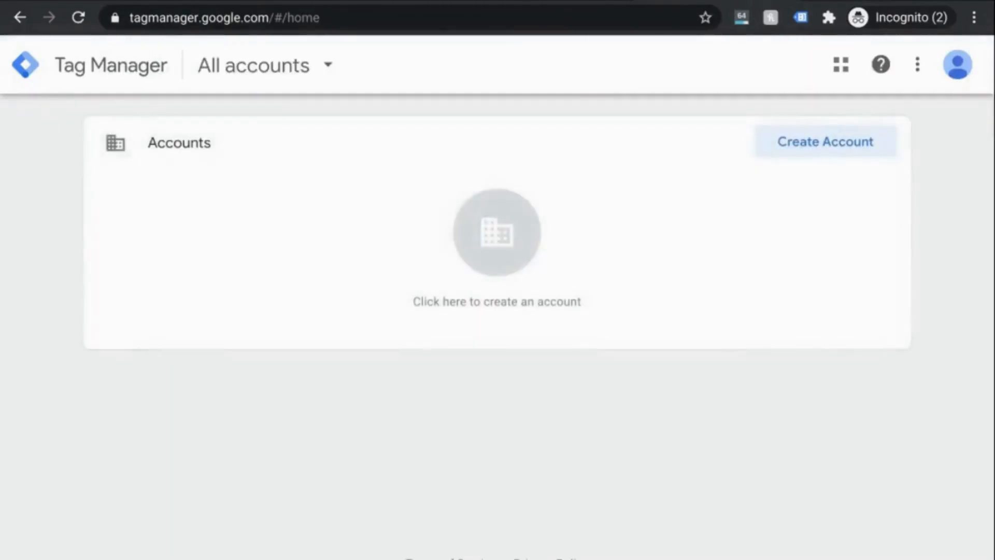
- Start a new Tag Manager account with the account name Digital Learning Sandbox
left_click(802, 145)
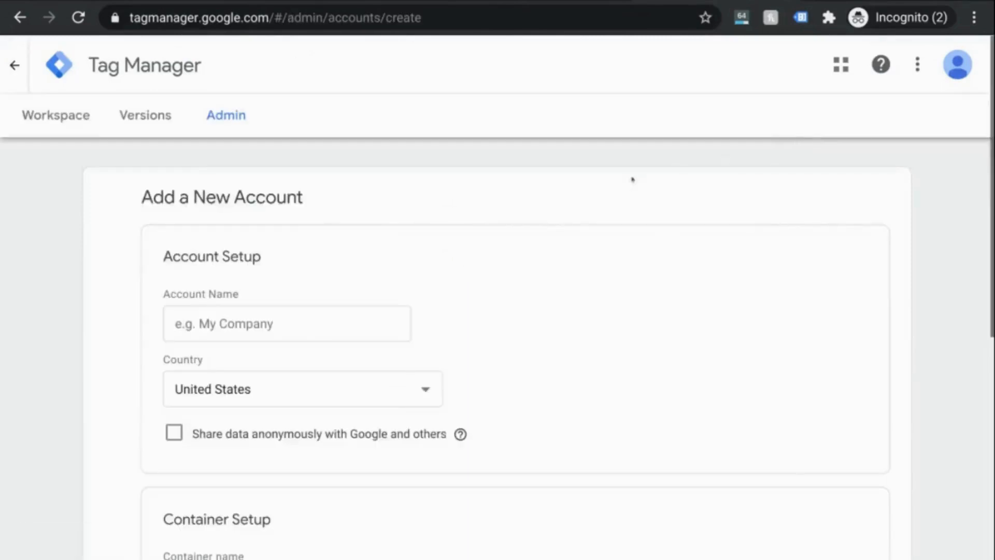
left_click(323, 314)
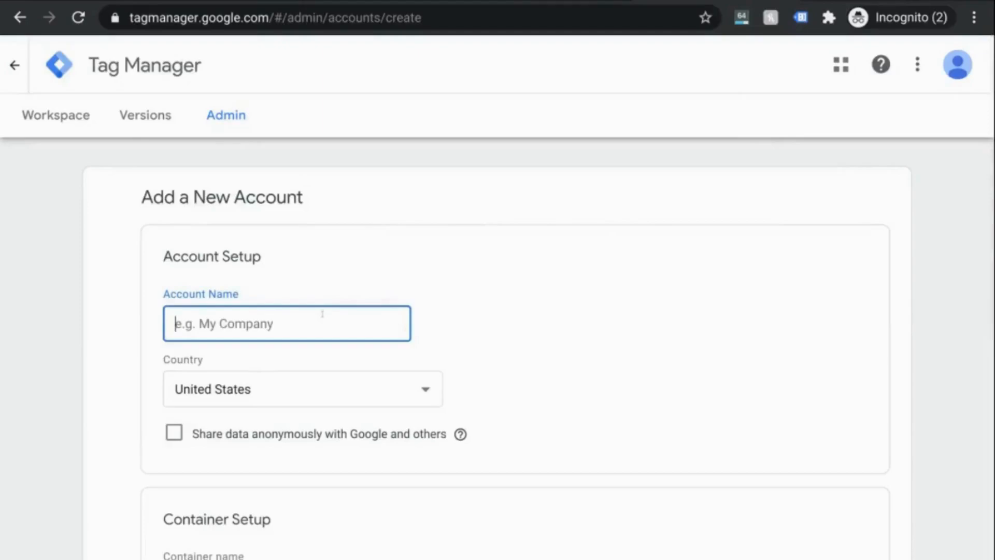
type("D")
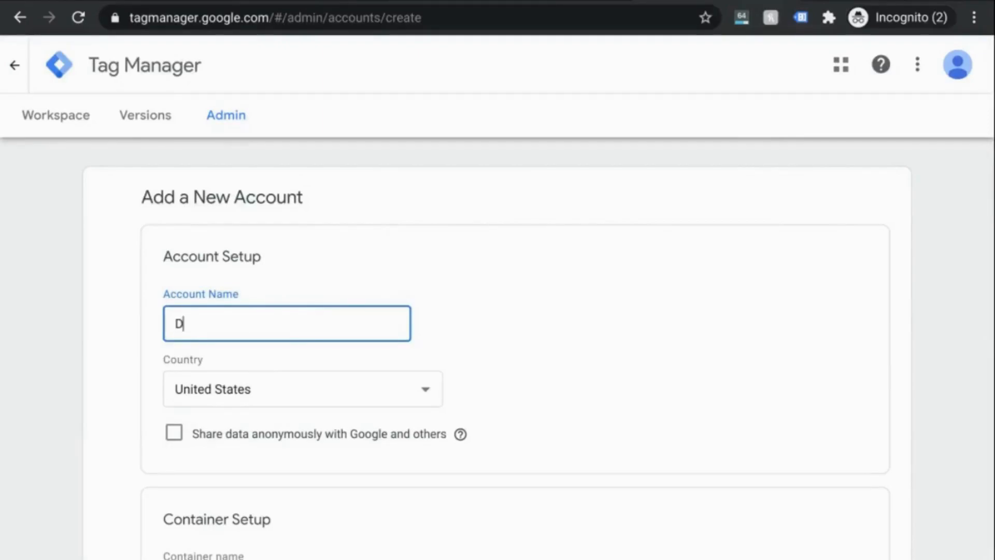
type("igital Learning Sandbox")
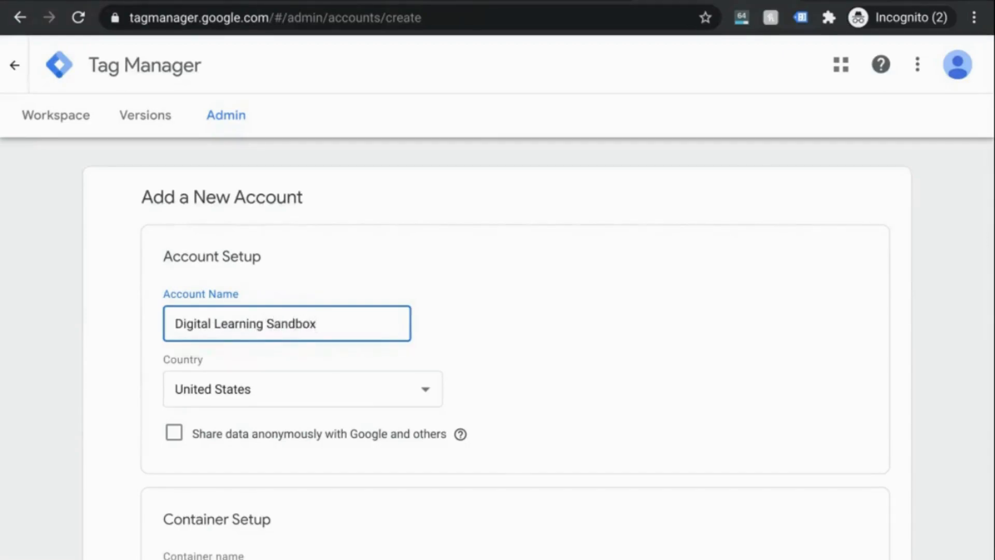
- Name the container Digital Sandbox Website and choose Web as its target platform
scroll(318, 377, "down", 3)
left_click(281, 447)
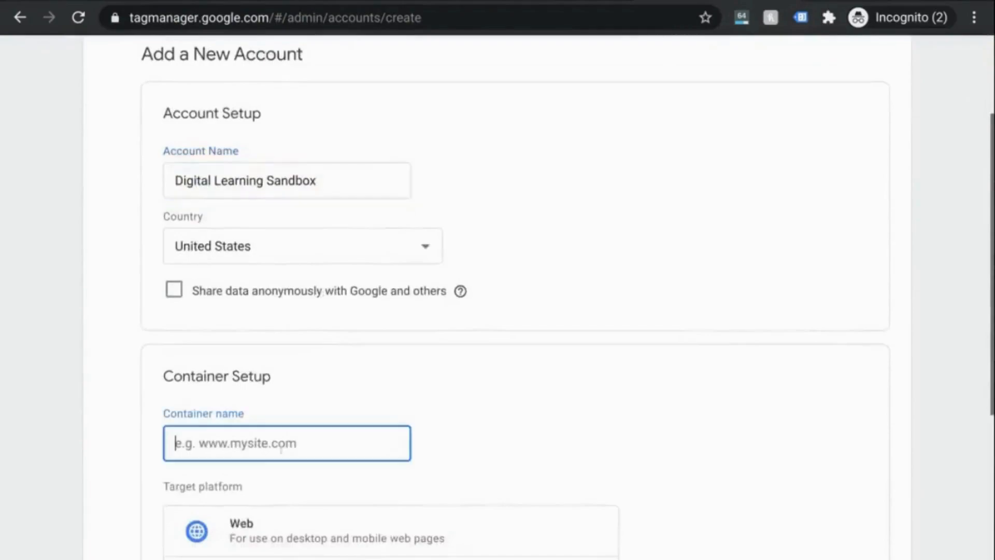
type("Dig")
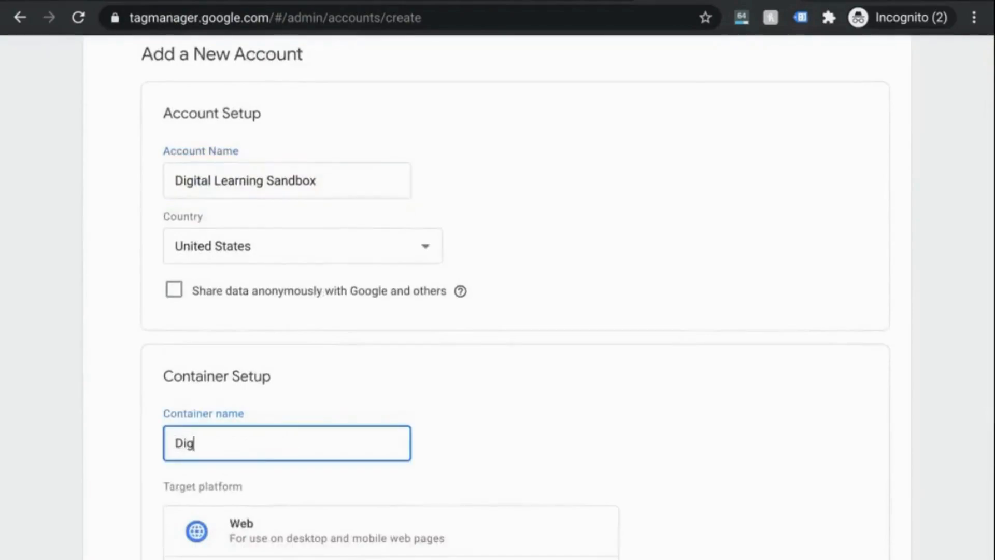
type("ital Sand")
key("BackSpace")
type("ndbox Website")
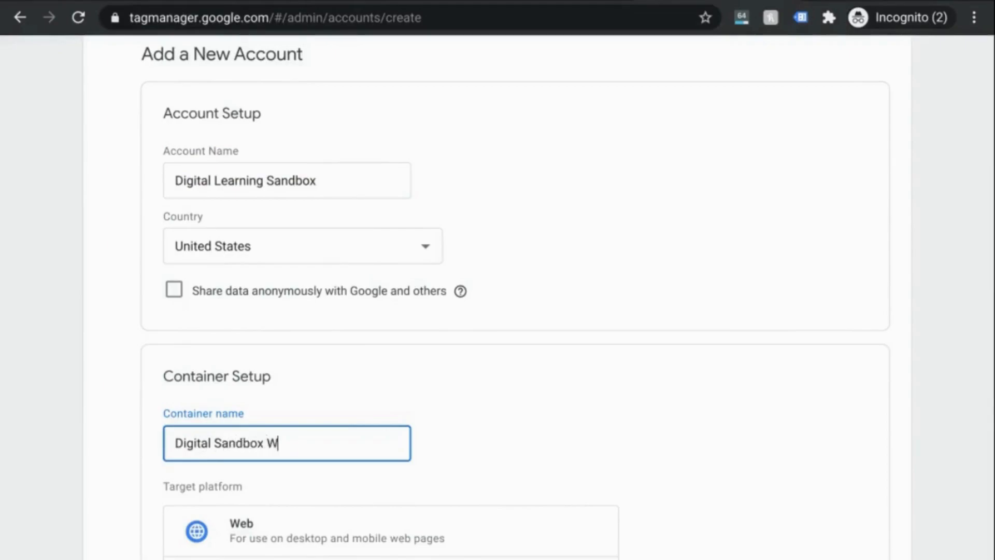
scroll(326, 363, "down", 3)
left_click(325, 361)
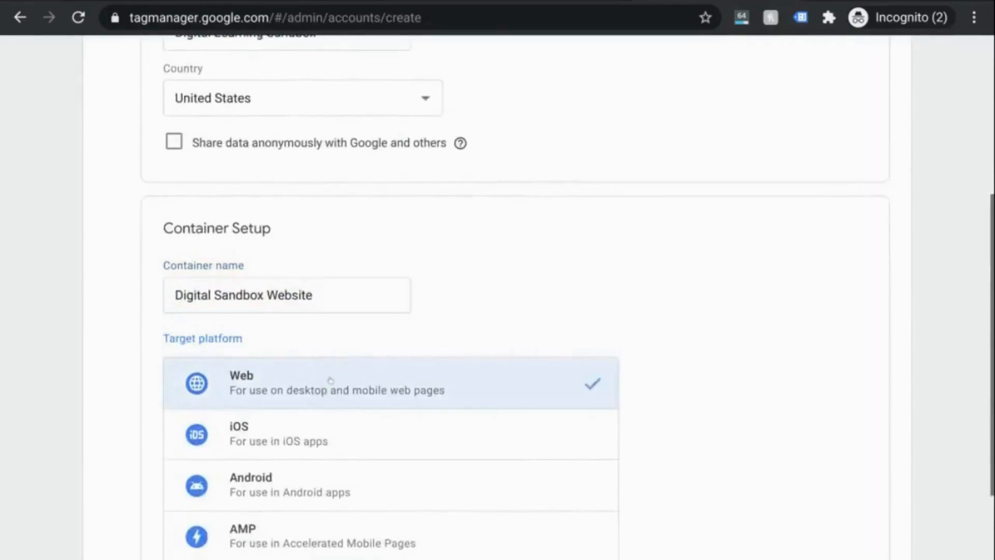
- Create the account and container, accepting the Terms of Service Agreement, and copy the Tag Manager code snippet for the <head>
scroll(257, 435, "down", 3)
left_click(197, 499)
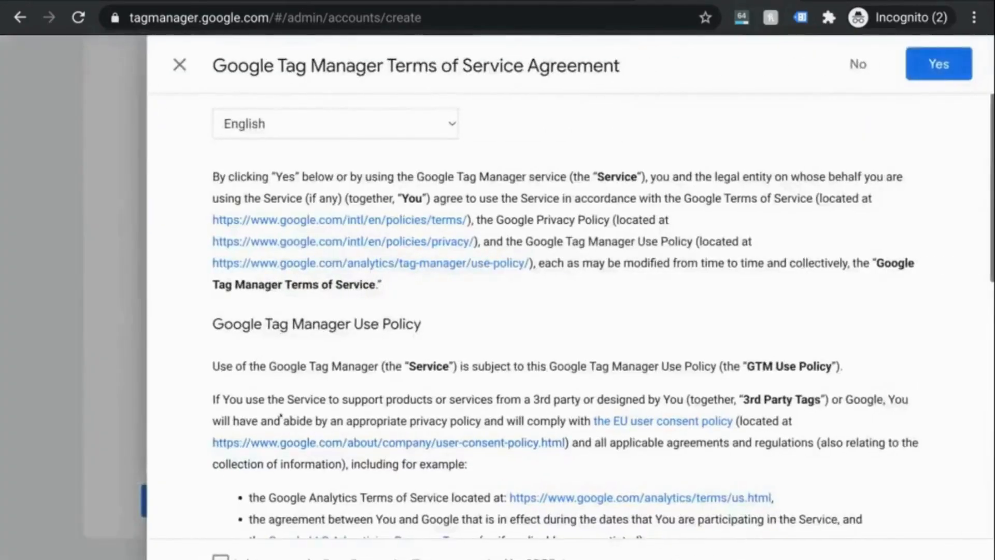
scroll(612, 254, "down", 10)
left_click(931, 70)
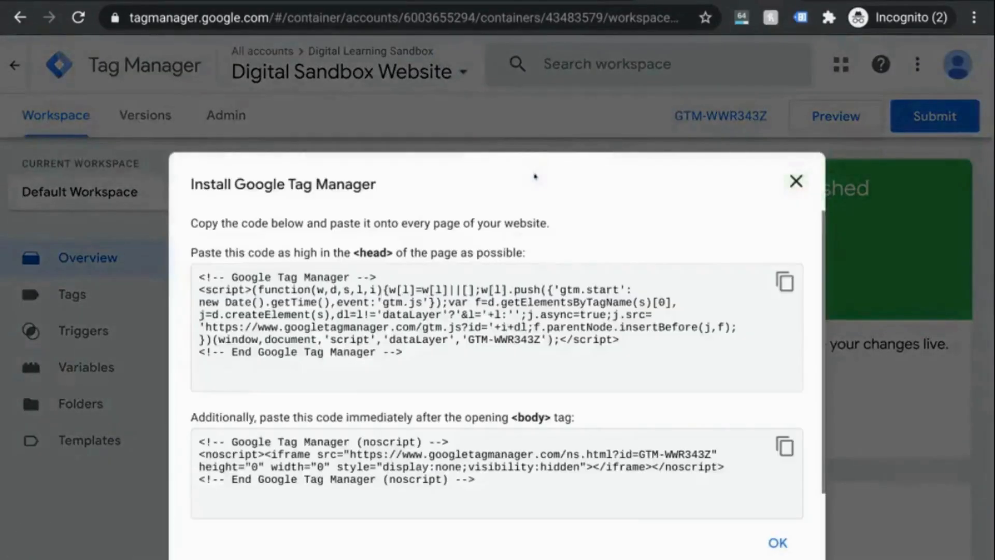
left_click(777, 286)
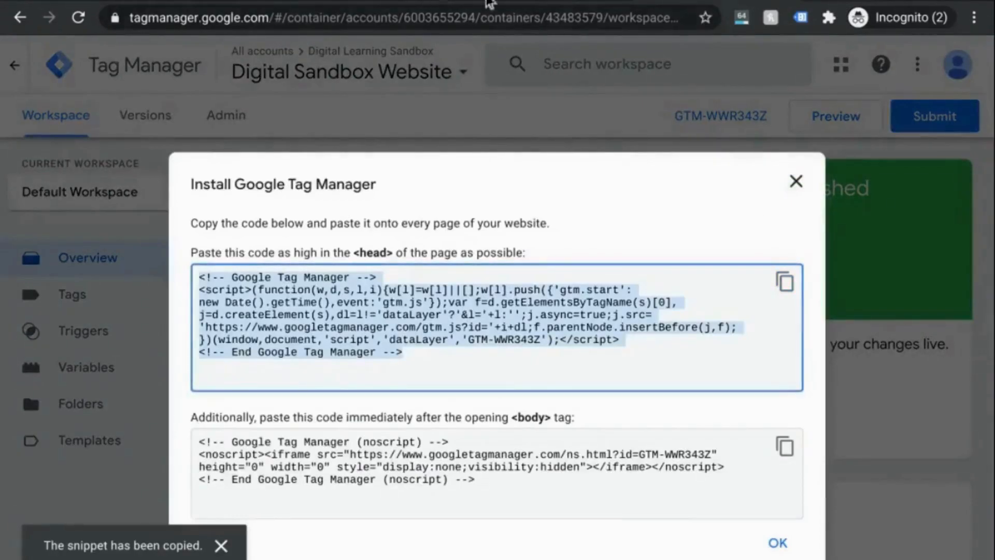
- Switch to the Blogger theme code and replace the Google Analytics global site tag below <head> with the copied Tag Manager snippet
left_click(517, 1)
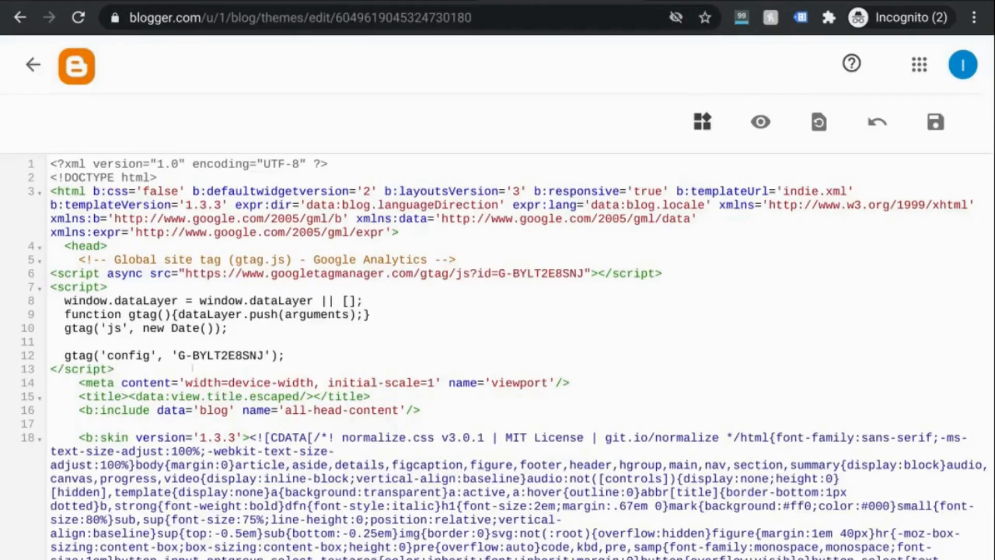
left_click_drag(185, 367, 38, 259)
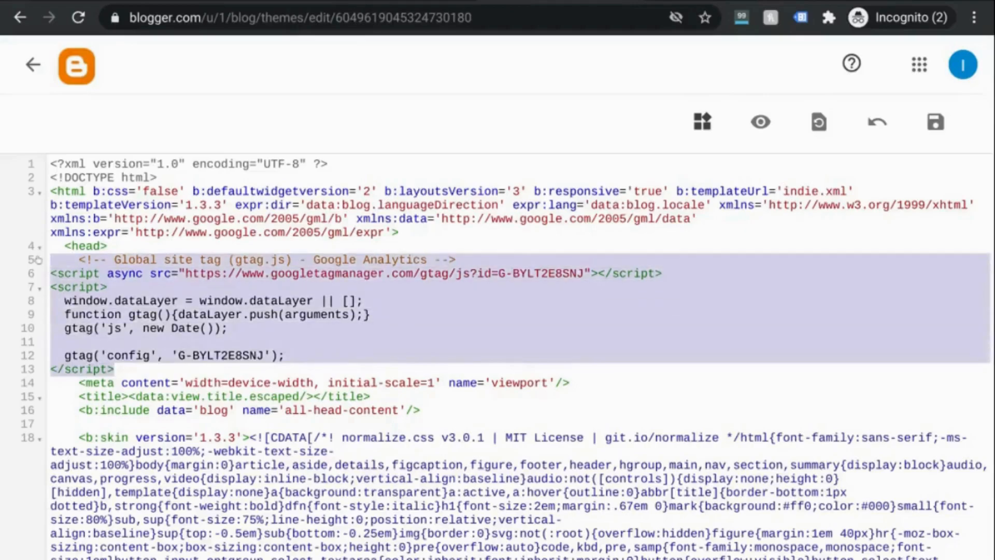
key("Tab")
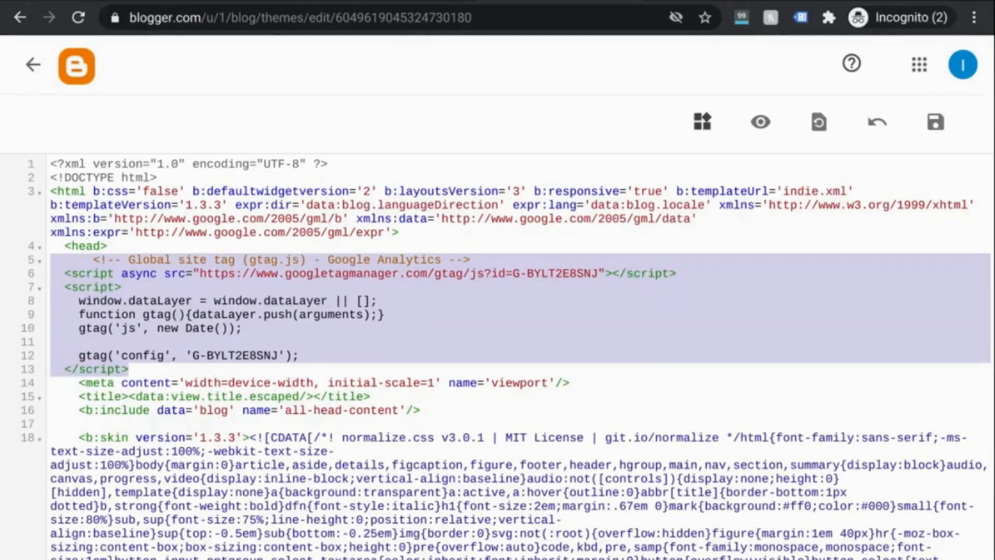
key("BackSpace")
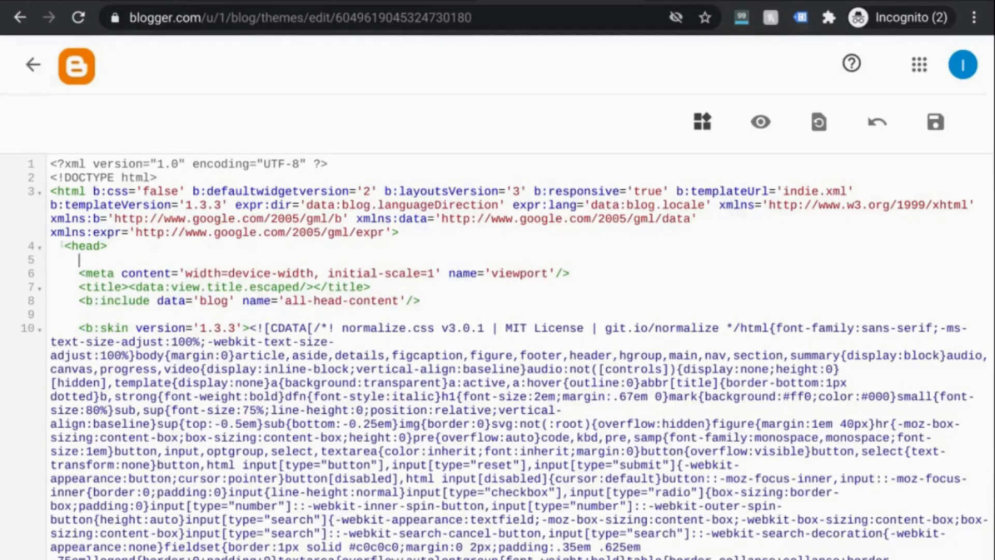
key("ctrl+v")
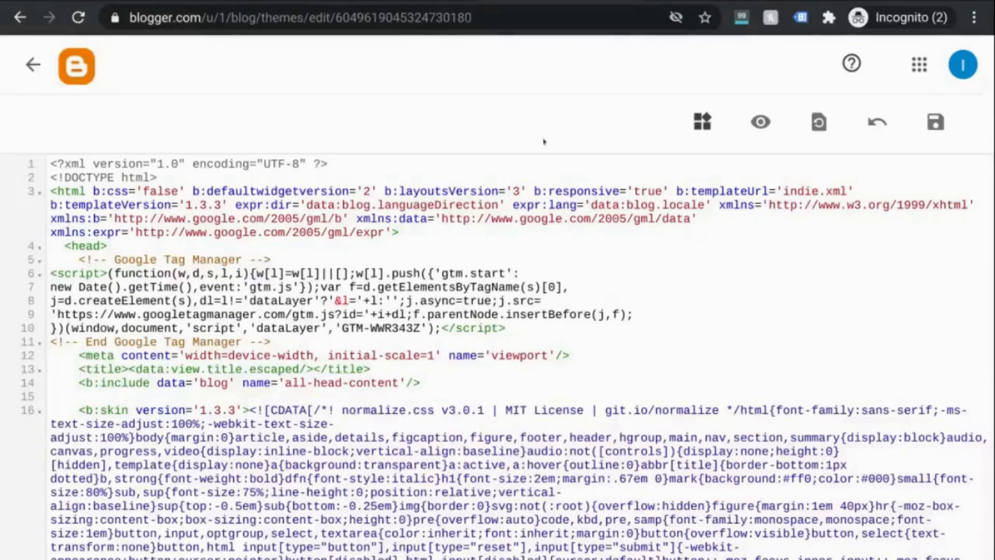
- Copy the Tag Manager noscript snippet for the body and paste it into the Blogger theme code directly after the opening <body> tag
left_click(695, 0)
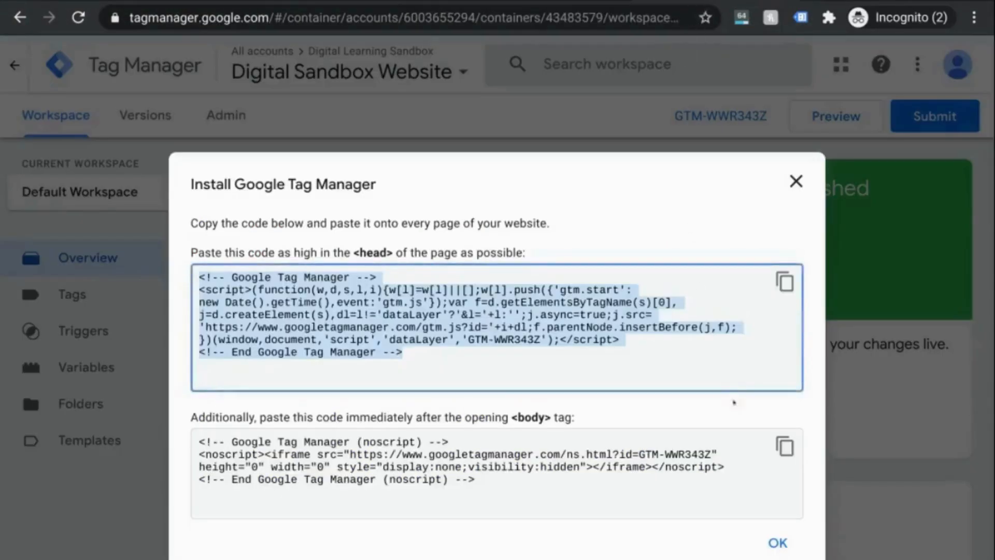
left_click(783, 445)
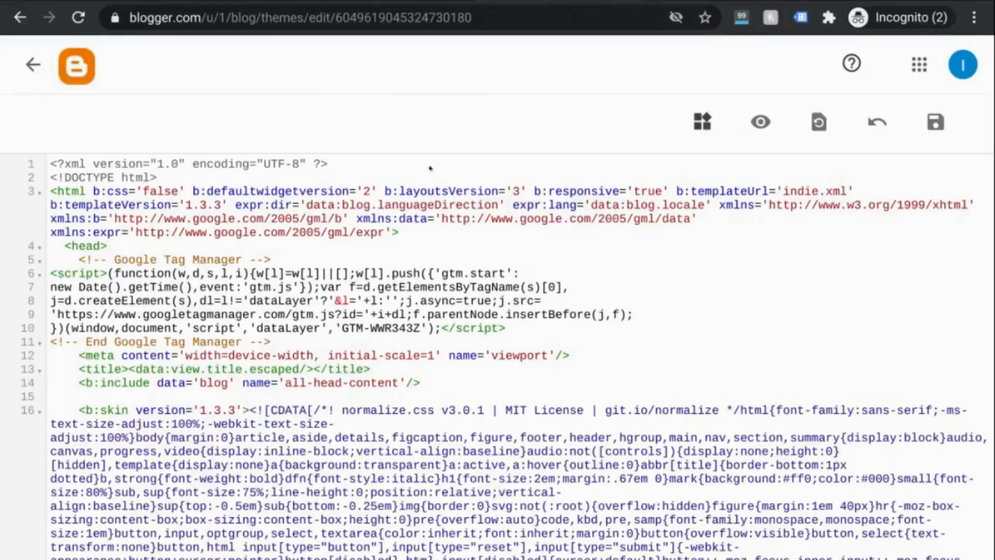
key("ctrl+f")
type("<body>")
key("Return")
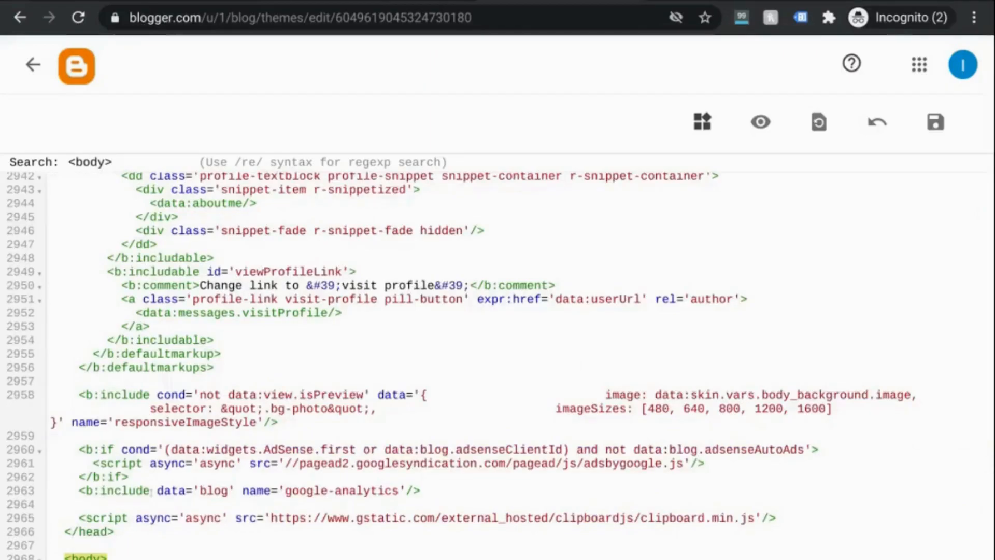
left_click(111, 548)
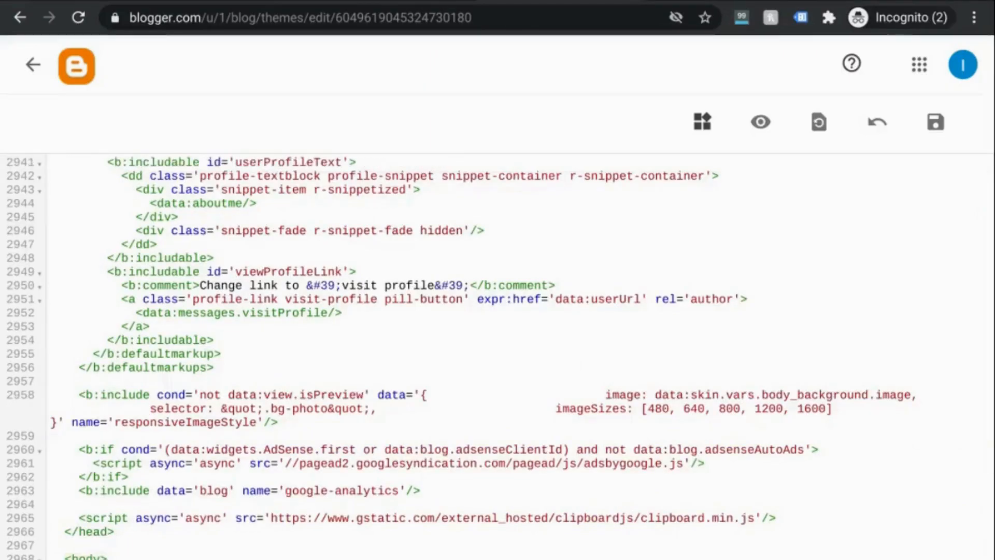
scroll(497, 356, "down", 5)
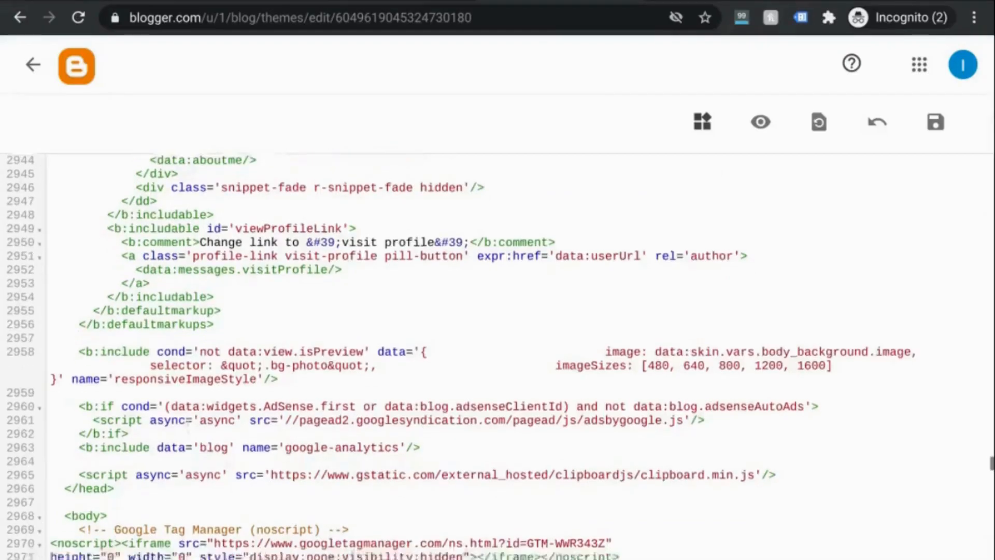
scroll(498, 356, "down", 1)
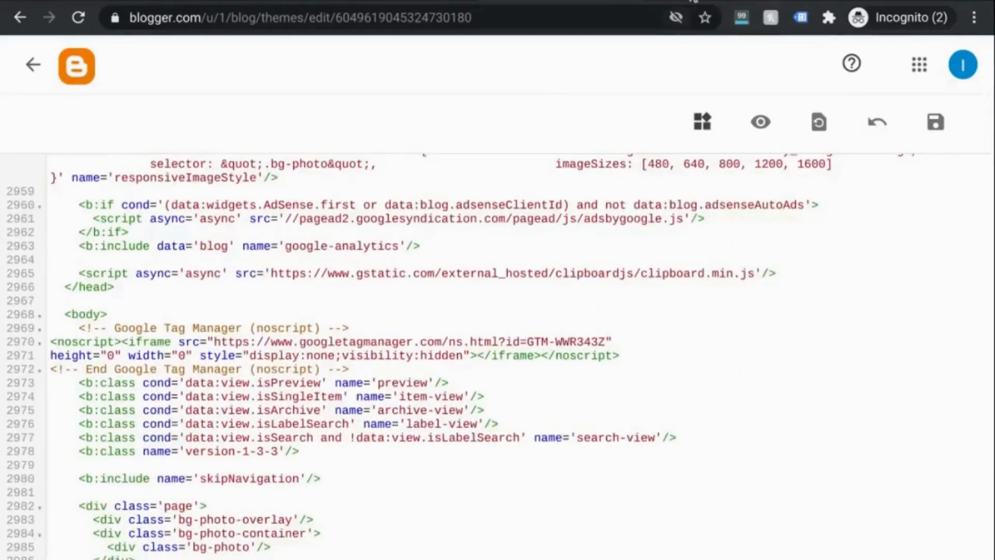
- Return to Tag Manager, close the installation instructions and add a new tag of type Google Analytics: GA4 Configuration
left_click(688, 1)
left_click(788, 172)
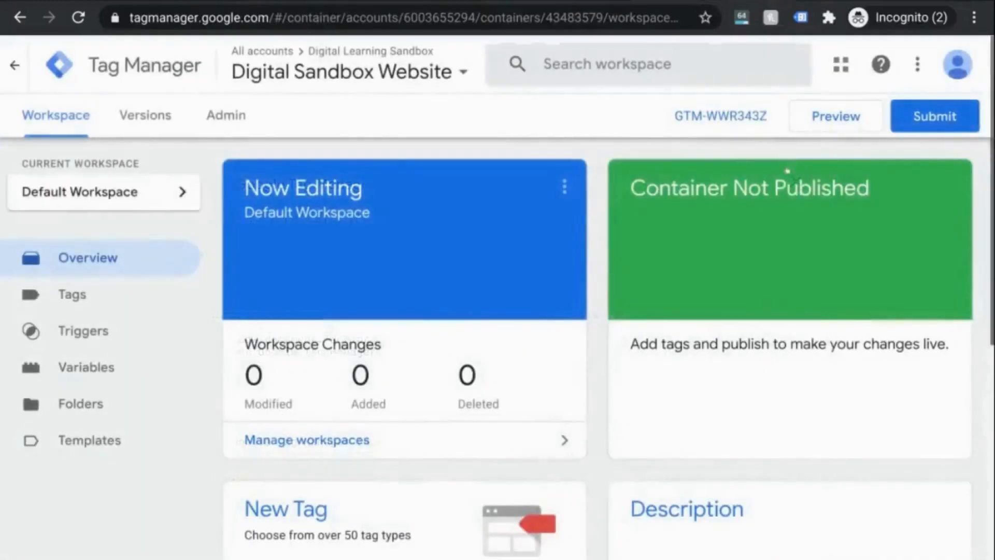
scroll(356, 493, "down", 2)
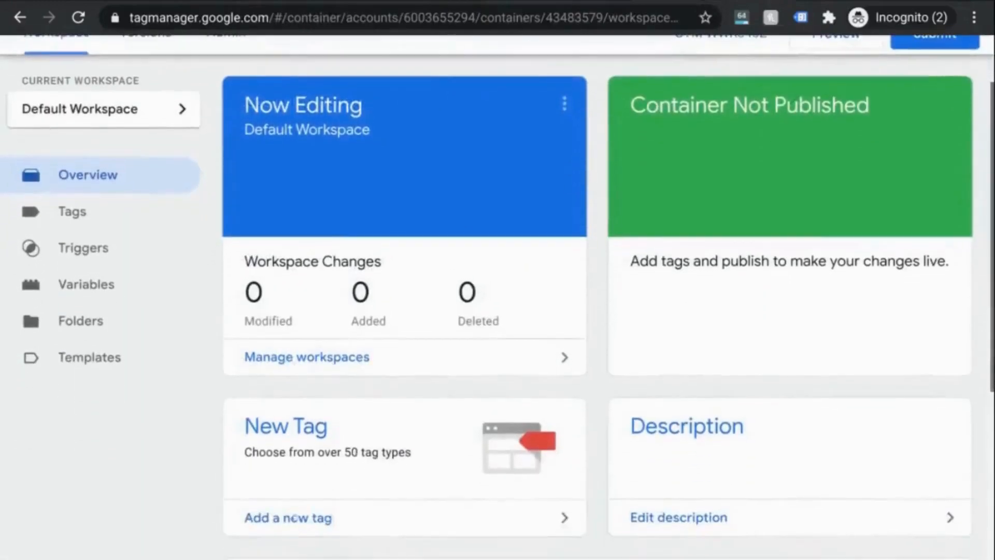
left_click(290, 518)
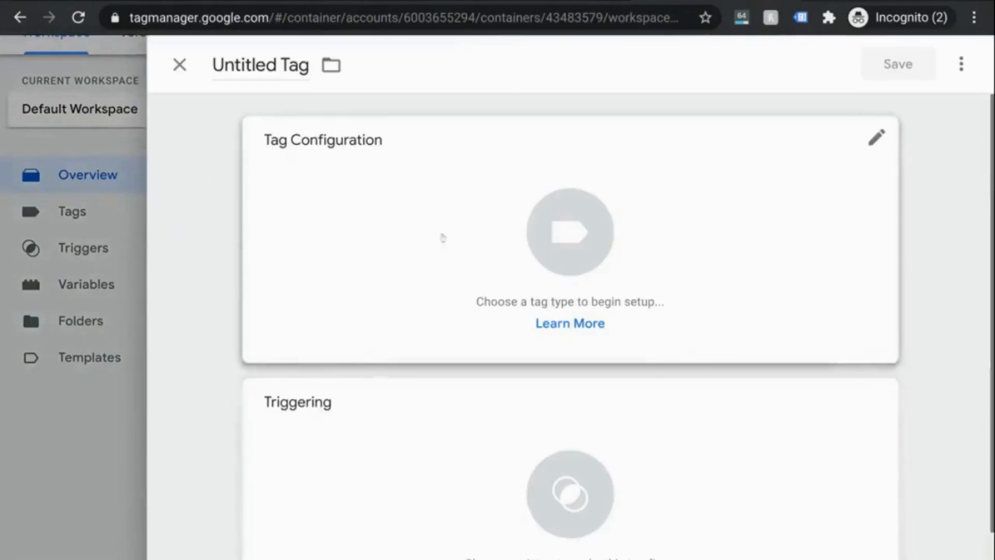
left_click(551, 215)
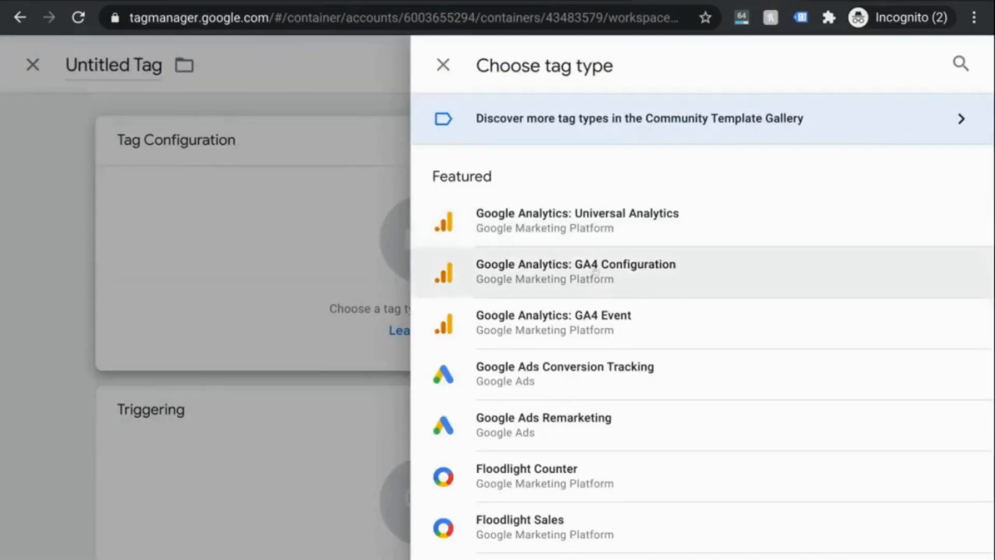
left_click(595, 274)
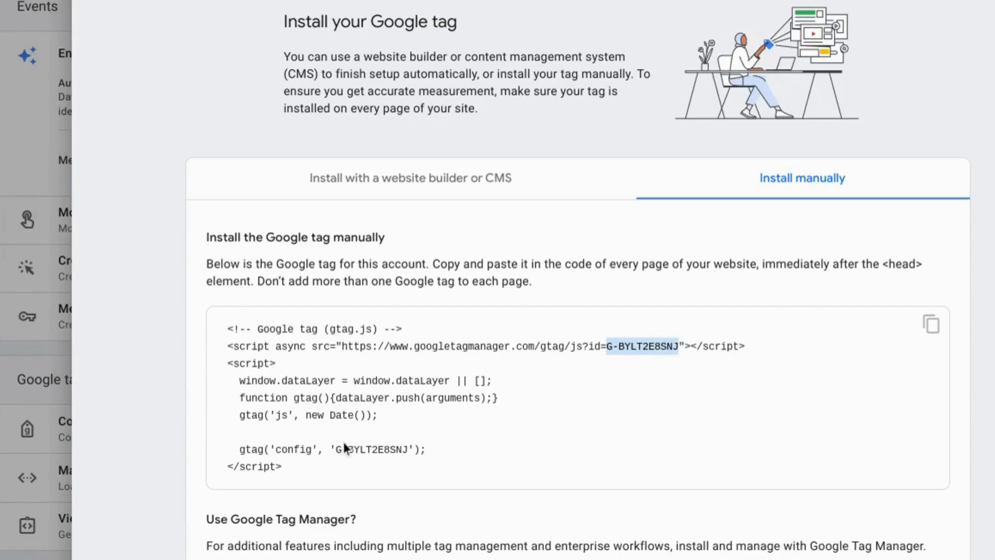
- Copy the Measurement ID G-BYLT2E8SNJ from the Google Analytics web stream details and enter it in the new Tag Manager tag
left_click_drag(337, 446, 396, 451)
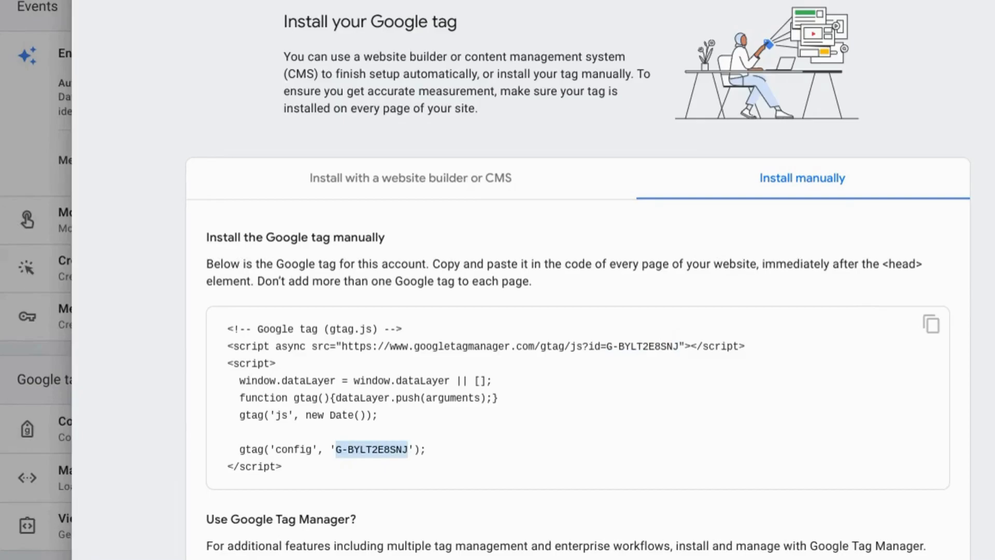
key("Escape")
scroll(810, 290, "up", 5)
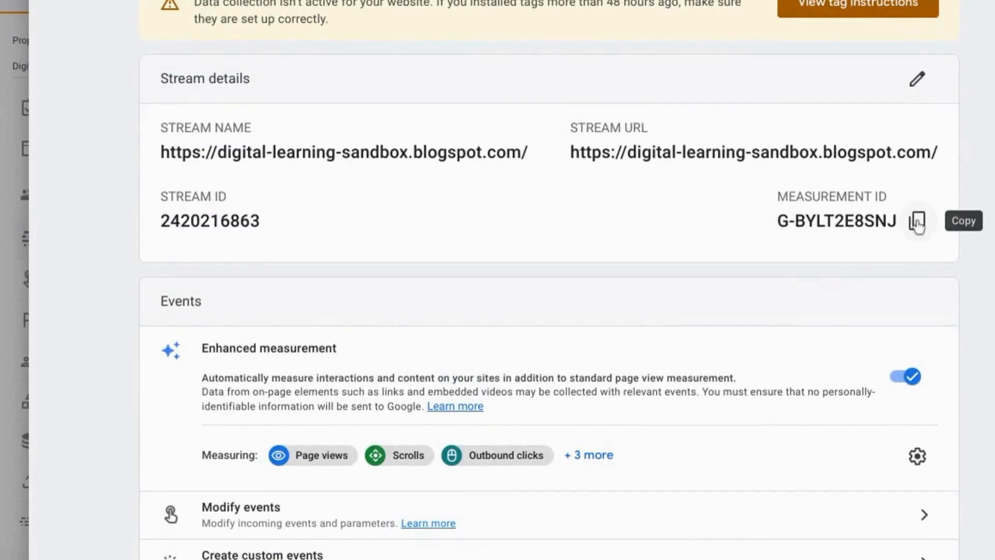
left_click(917, 222)
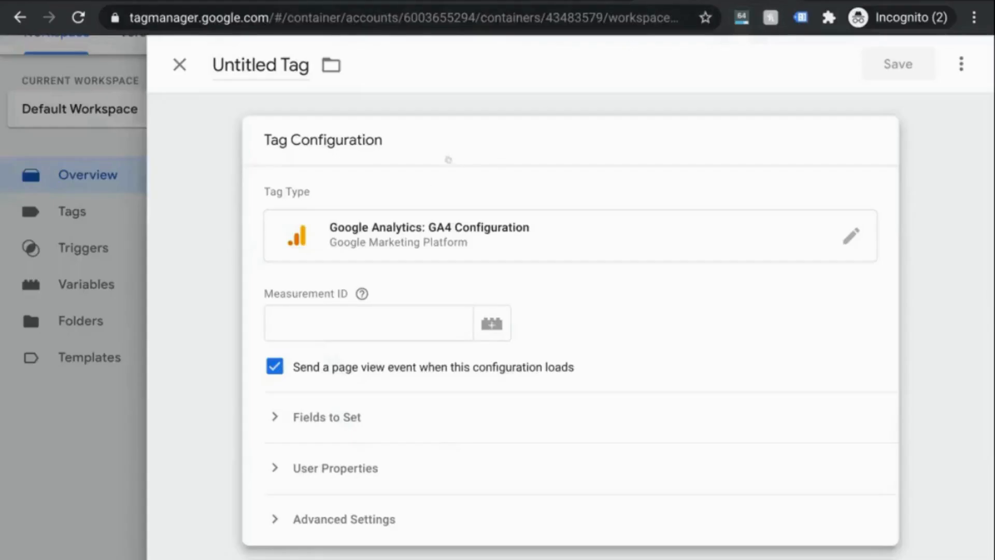
left_click(377, 322)
key("ctrl+v")
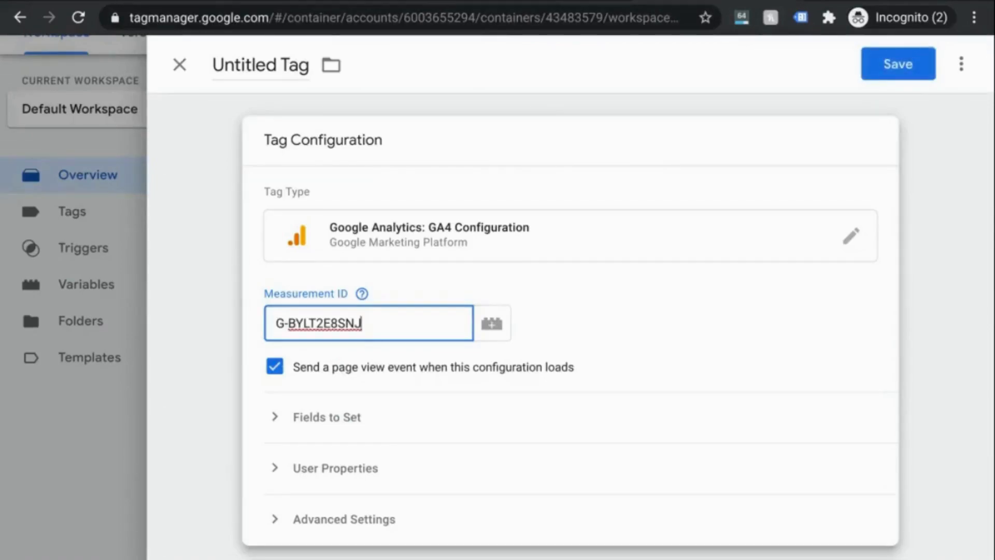
- Set the tag's firing trigger to the All Pages page view trigger
scroll(372, 313, "down", 1)
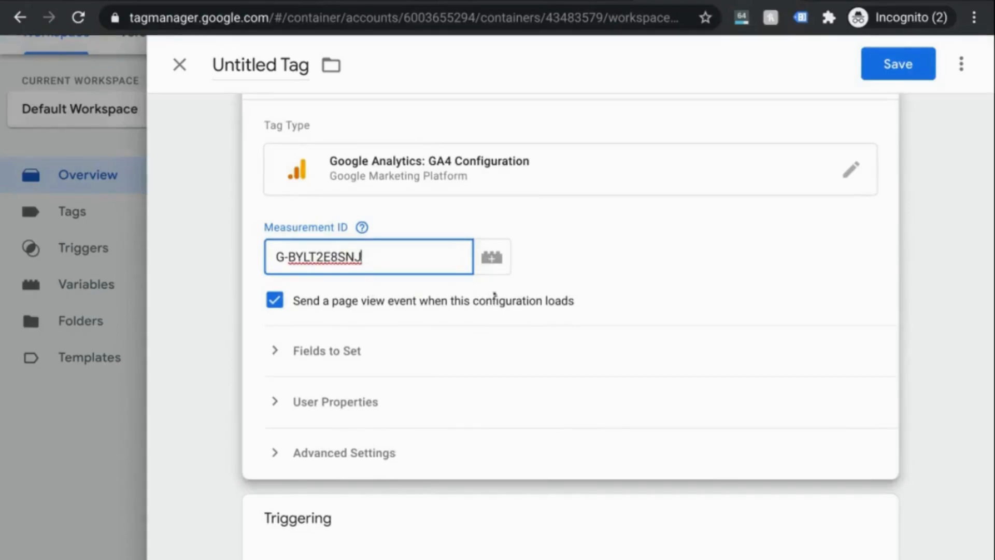
scroll(502, 288, "down", 3)
scroll(502, 288, "down", 1)
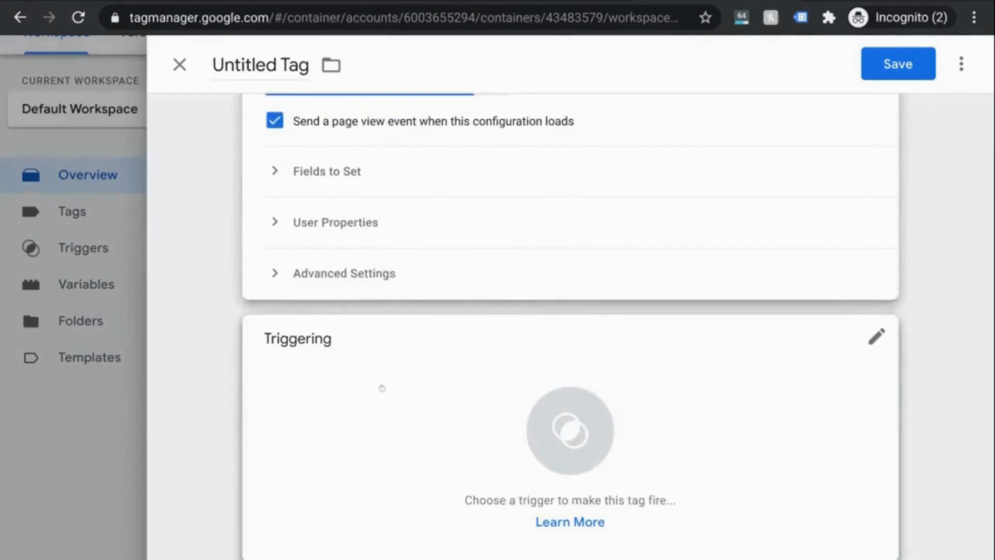
left_click(557, 430)
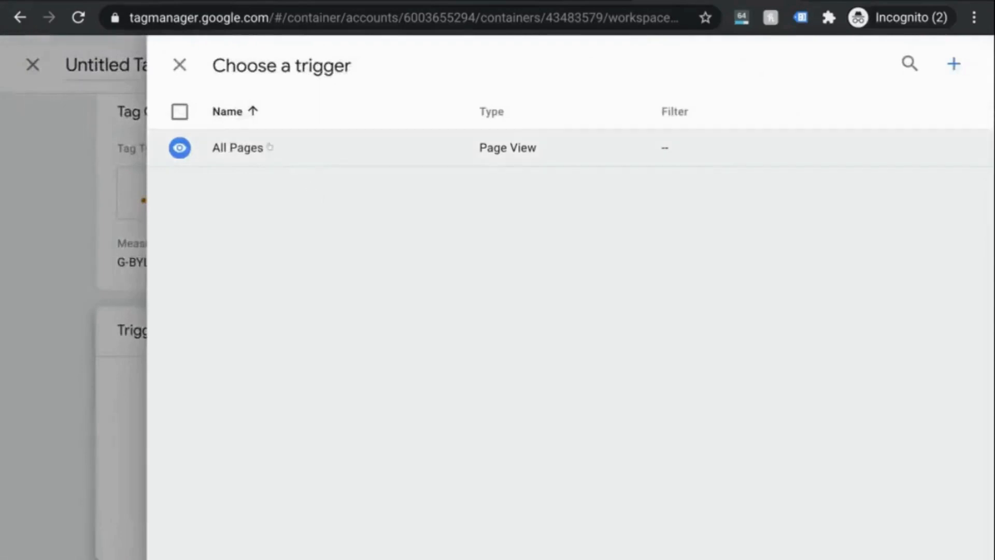
left_click(269, 147)
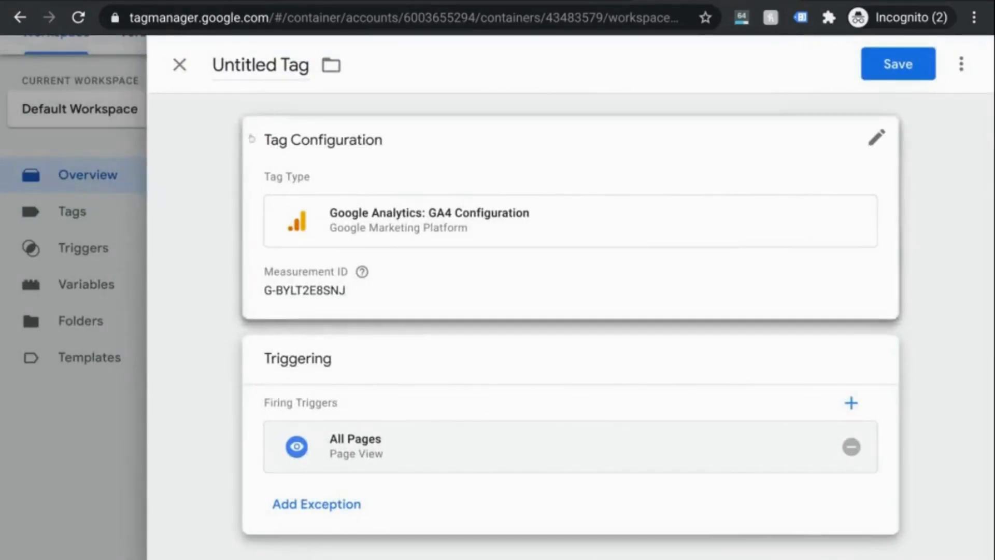
- Name the tag GA4 Configuration Tag and save it
double_click(258, 63)
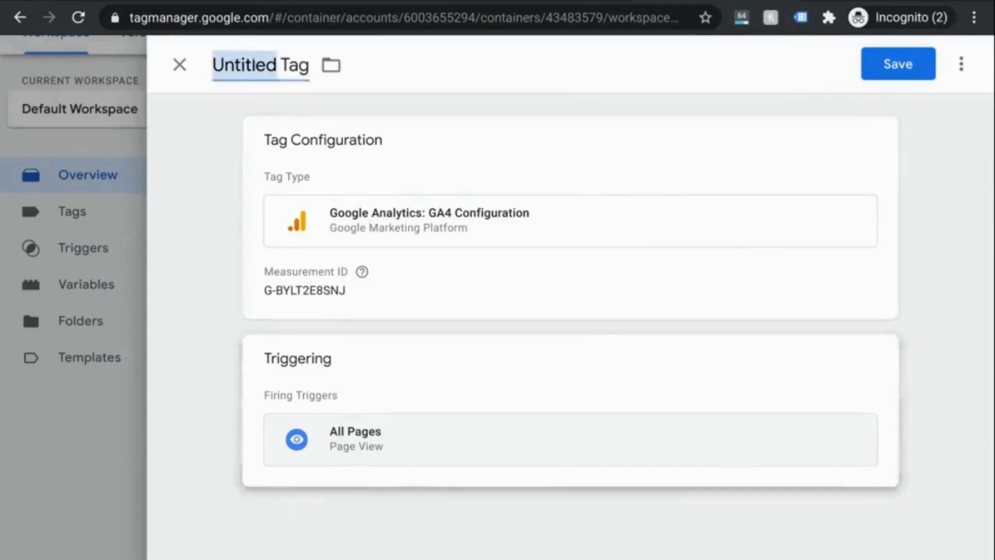
type("GA4 Conf")
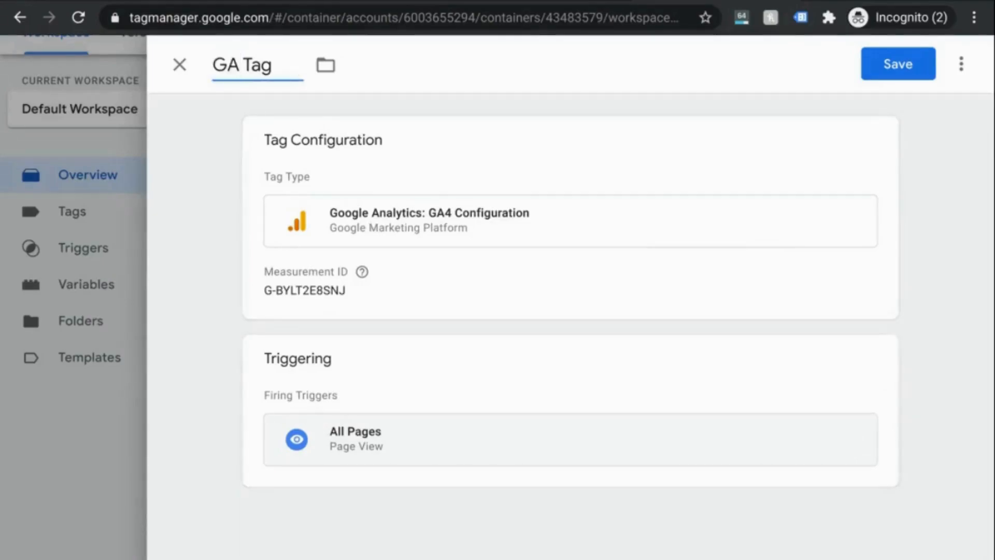
type("iguration")
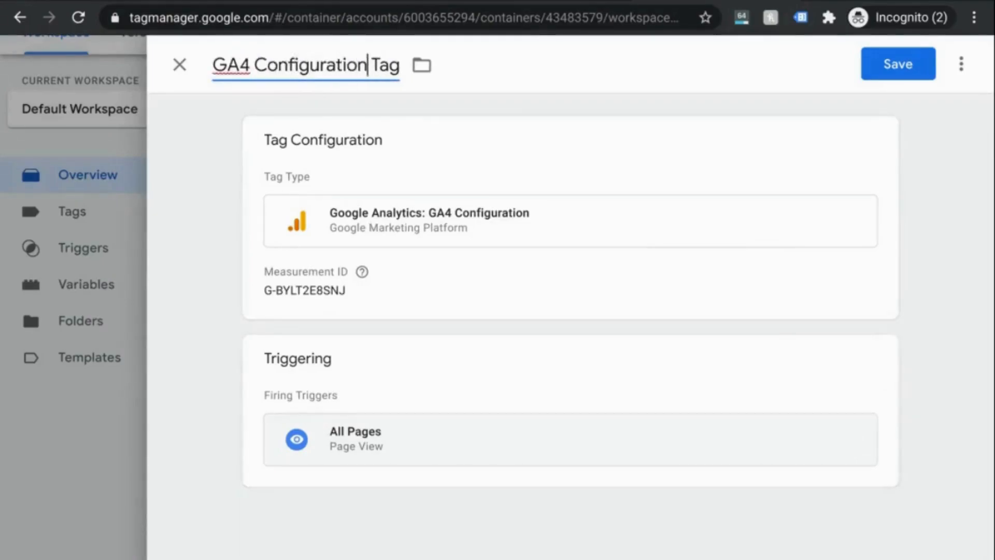
left_click(925, 71)
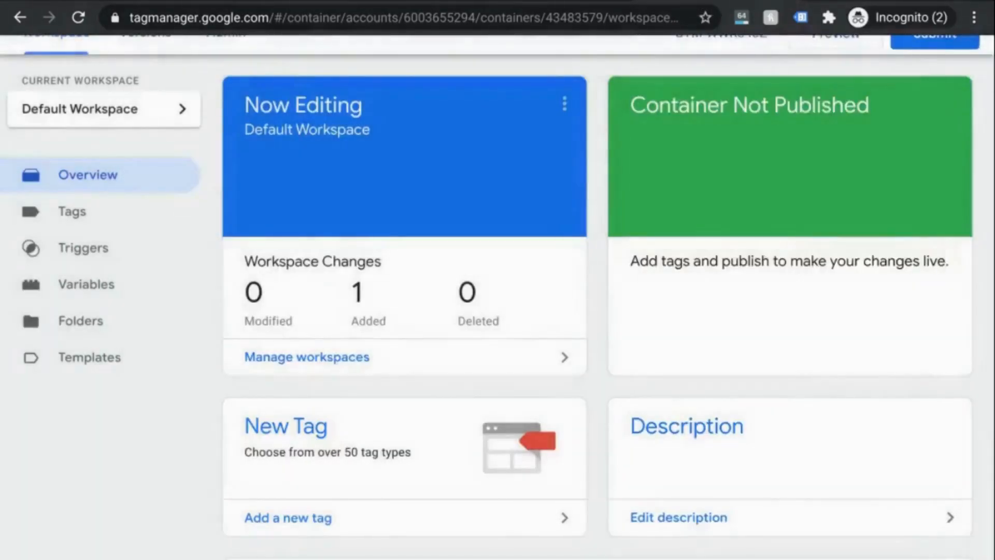
- Publish an empty version of the container and open its preview in Tag Assistant
scroll(756, 141, "up", 2)
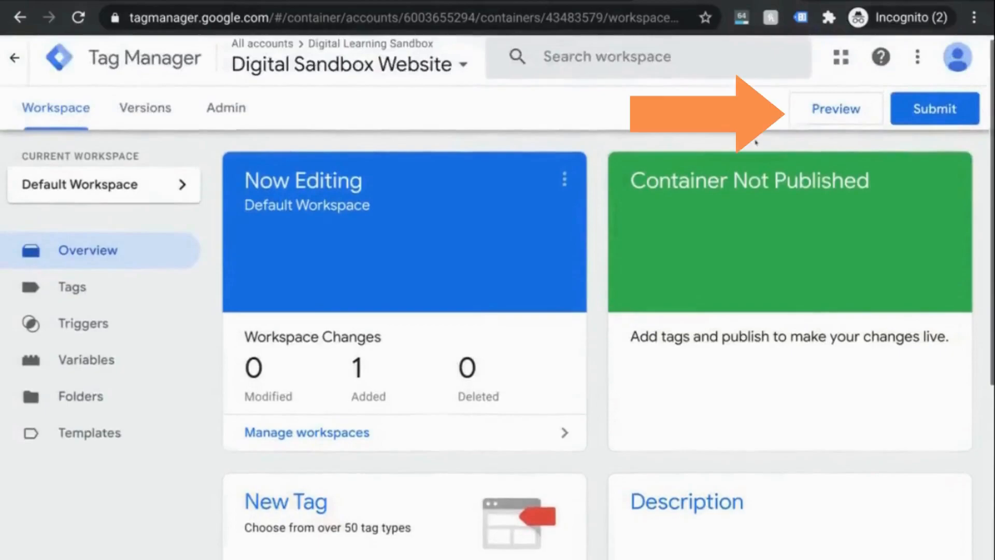
left_click(835, 110)
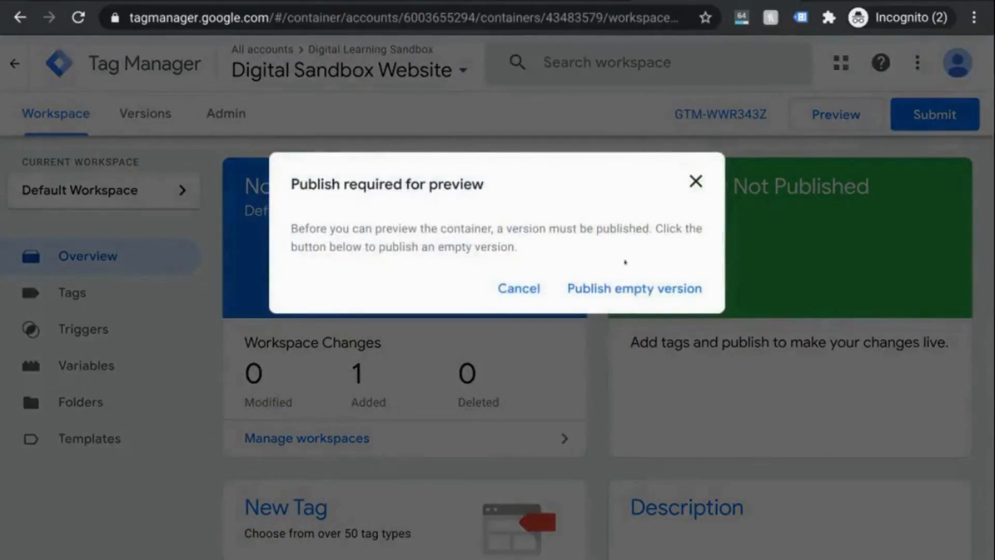
left_click(610, 290)
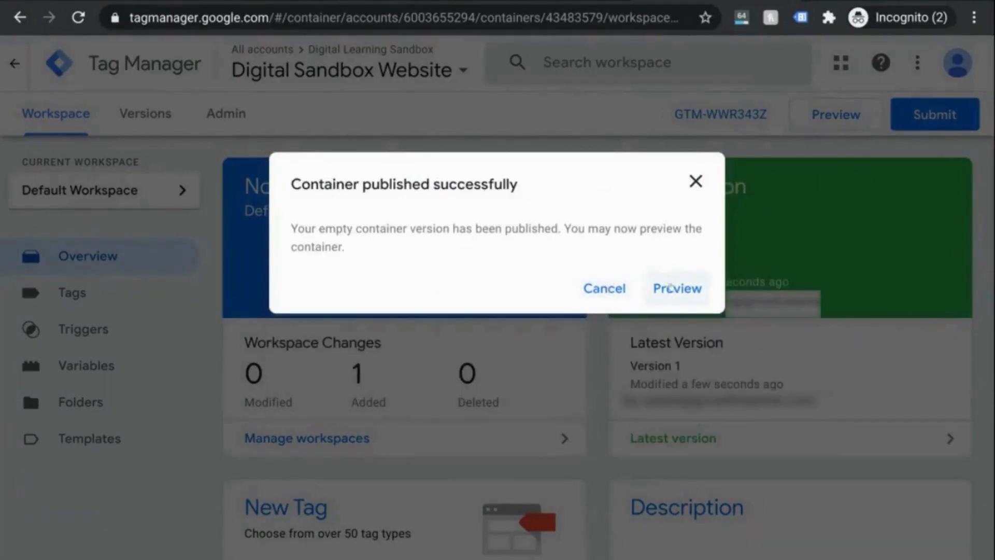
left_click(670, 289)
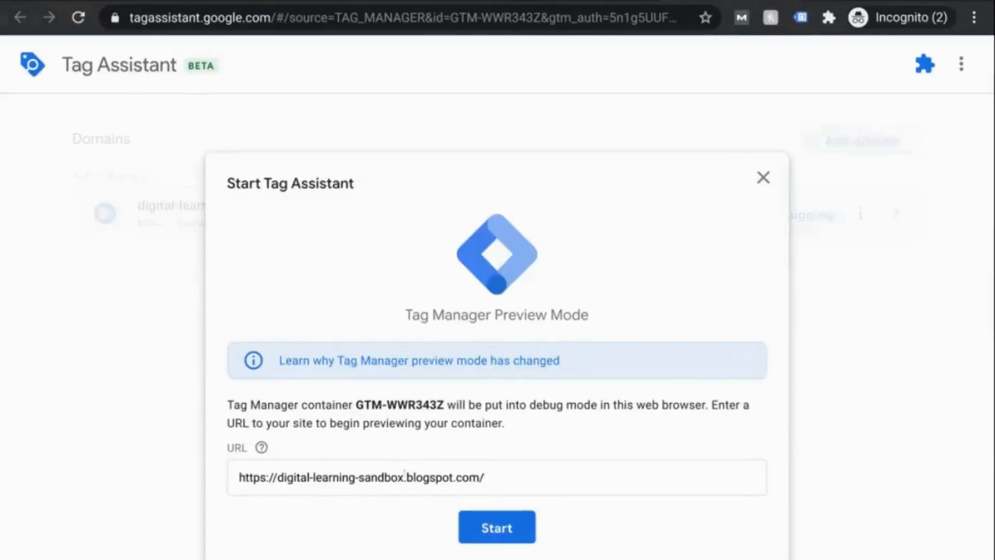
left_click(406, 477)
triple_click(407, 476)
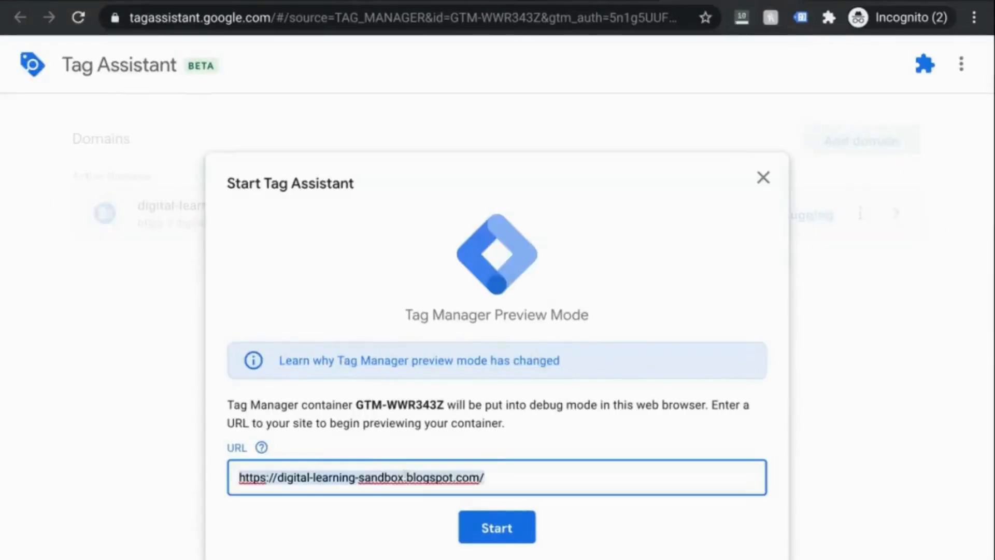
left_click(488, 527)
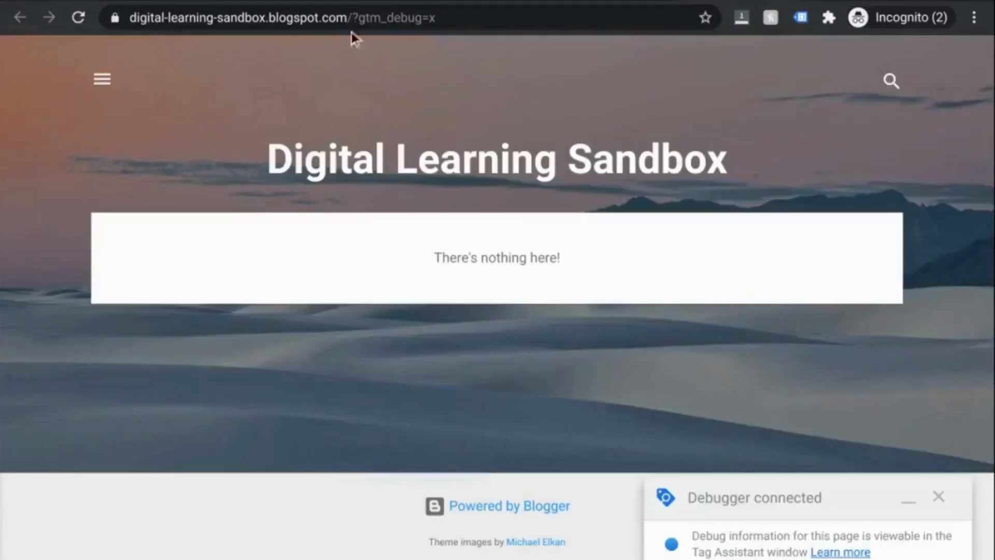
left_click_drag(348, 17, 438, 18)
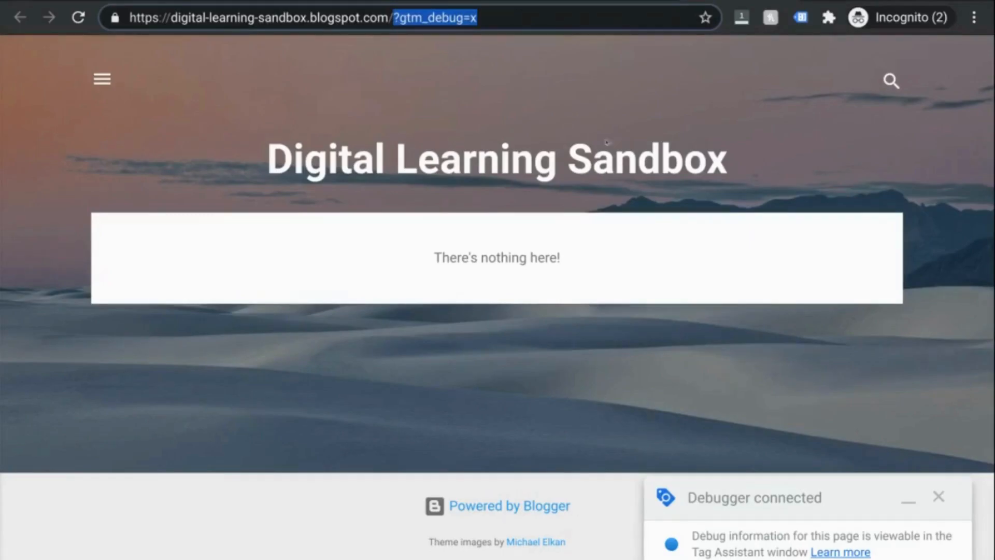
- Check the debugger connection notice on the opened site, and continue in Tag Assistant to the container's summary of fired tags
left_click_drag(686, 496, 837, 503)
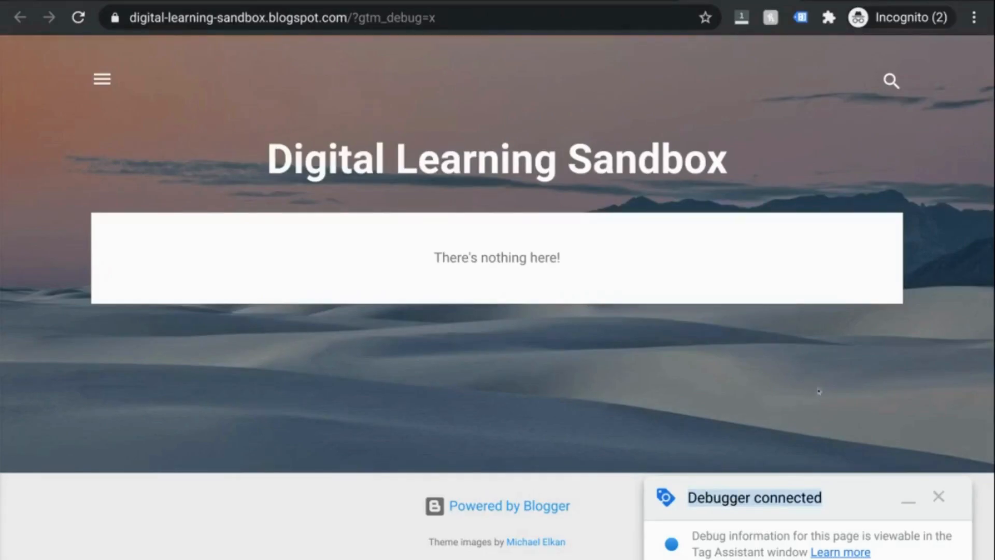
key("ctrl+shift+Tab")
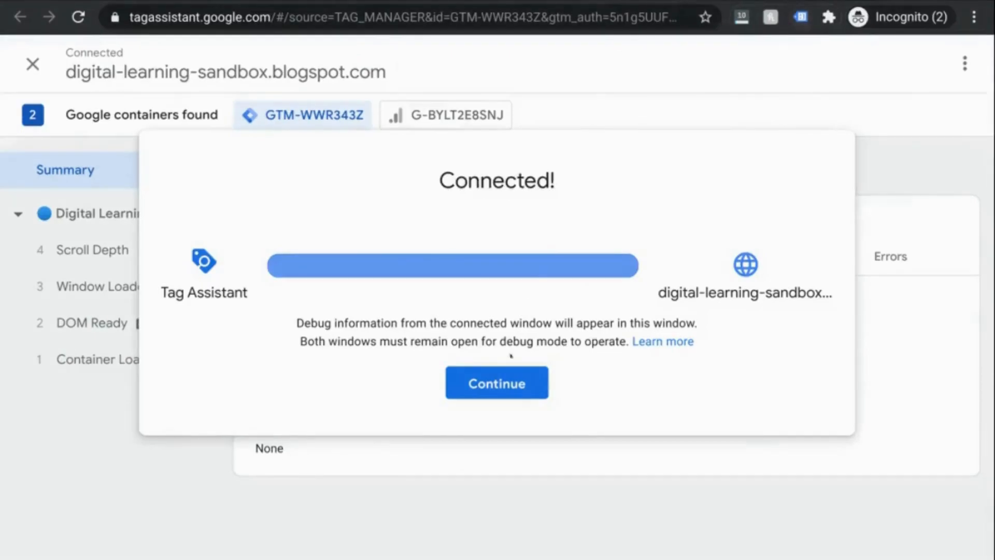
left_click(490, 380)
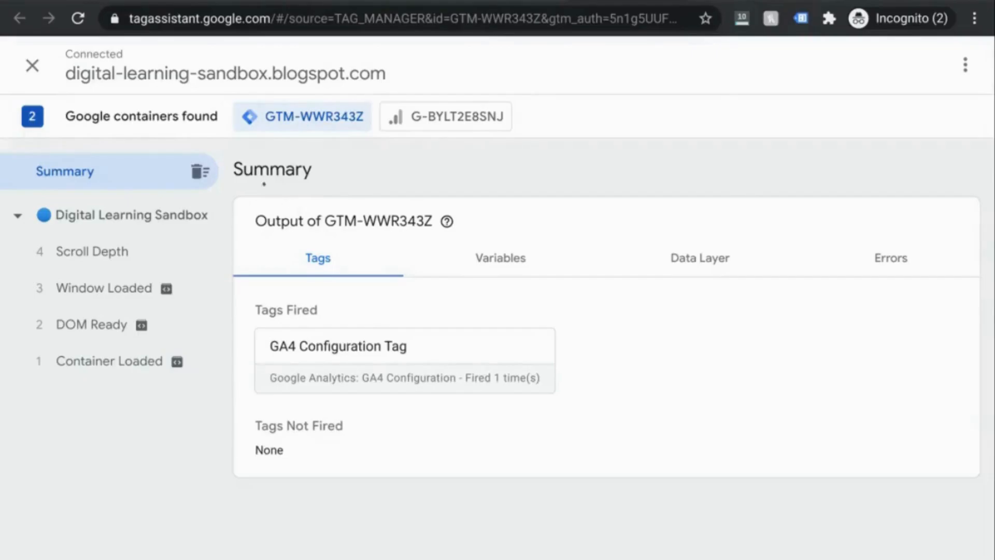
- Switch to Google Analytics and examine the Realtime overview's views by page title and event counts by event name, including page_view
left_click(66, 1)
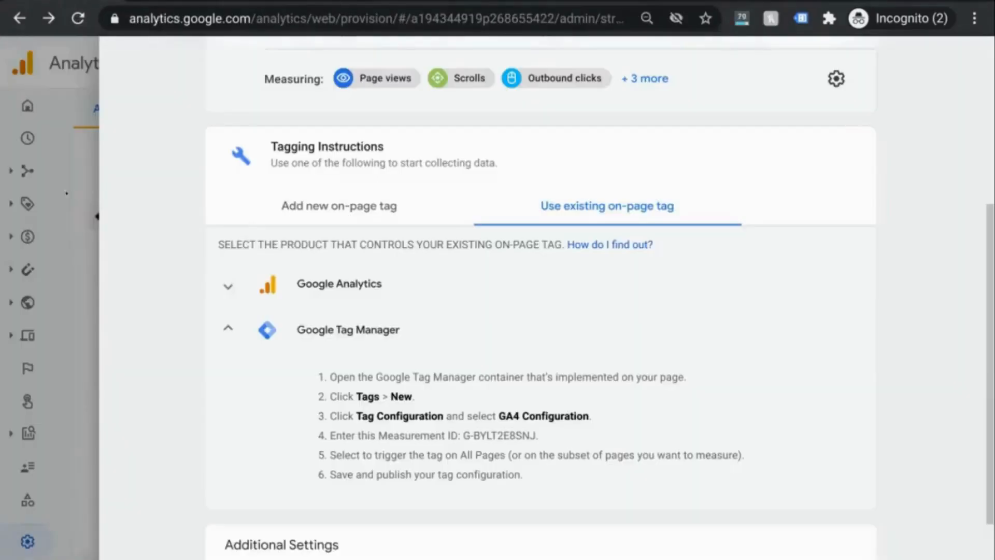
left_click(102, 133)
left_click(27, 138)
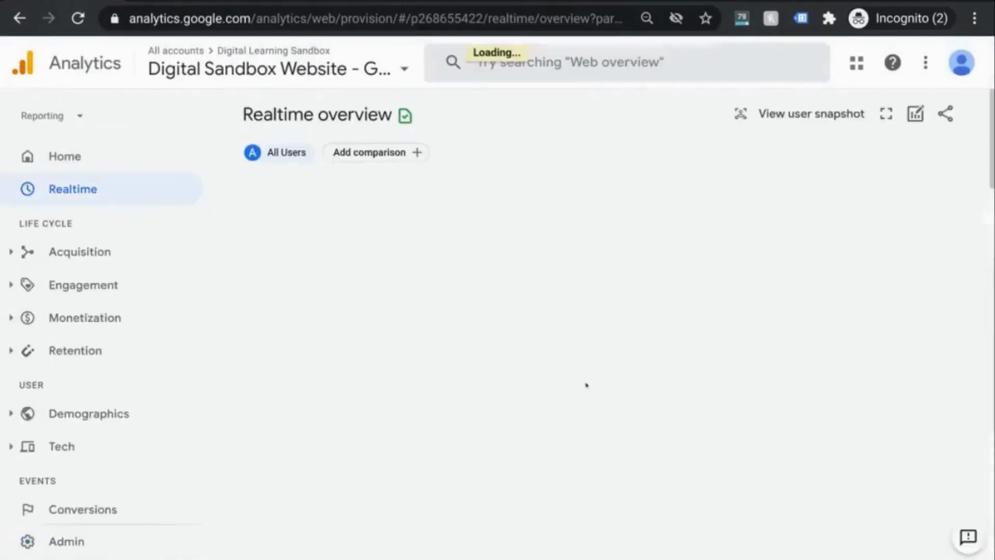
scroll(588, 384, "down", 8)
scroll(590, 384, "down", 5)
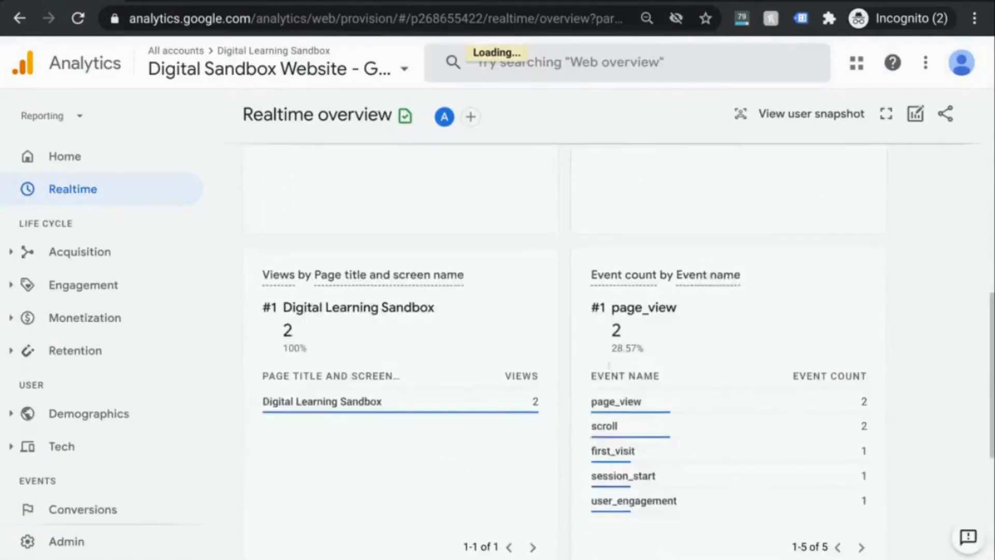
left_click_drag(592, 308, 690, 308)
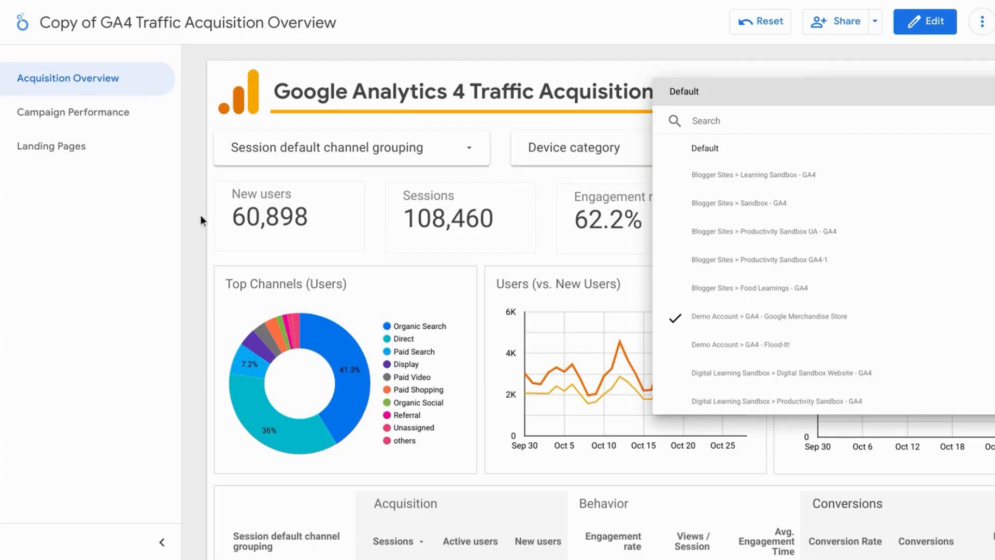
- Close the data source list in the Copy of GA4 Traffic Acquisition Overview report without choosing another source
left_click(200, 215)
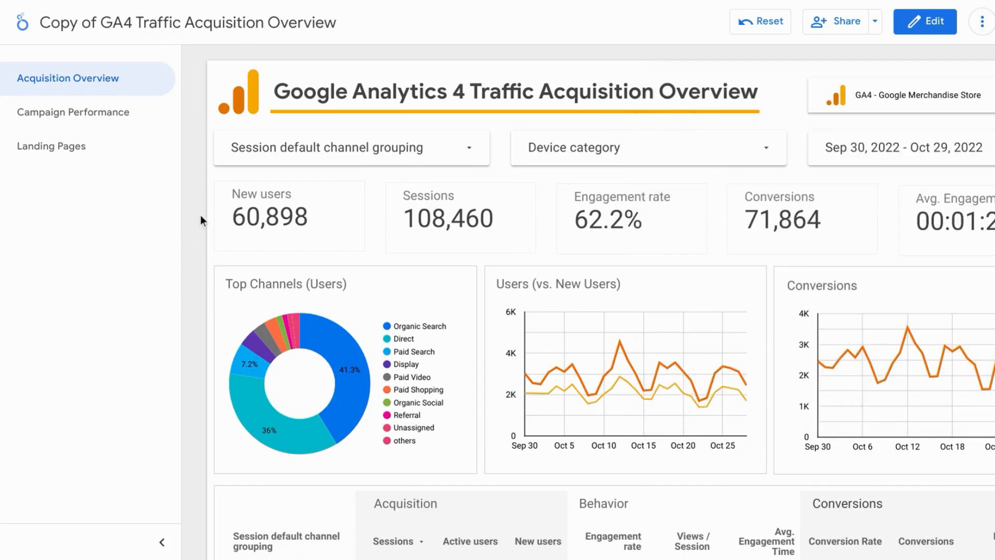